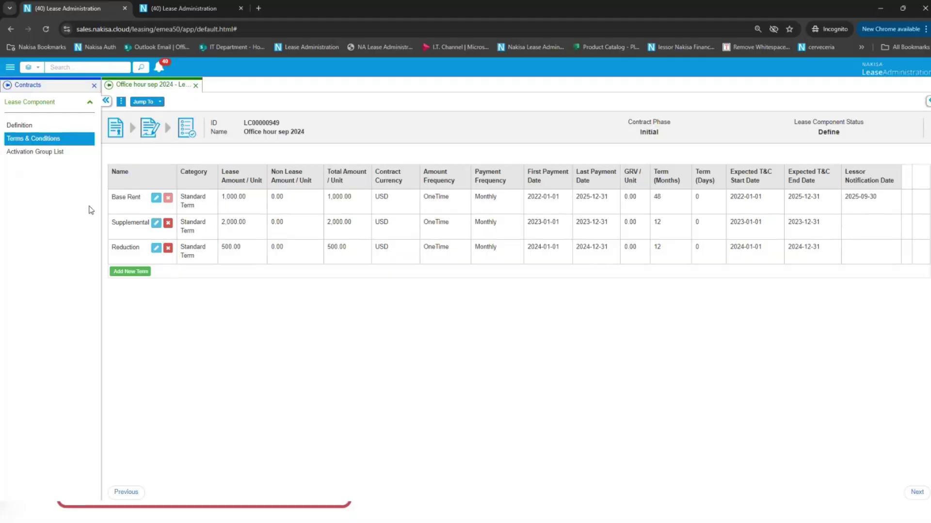
- Review the contract's accounting settings, then return to the lease component's Terms & Conditions
left_click(149, 103)
left_click(163, 134)
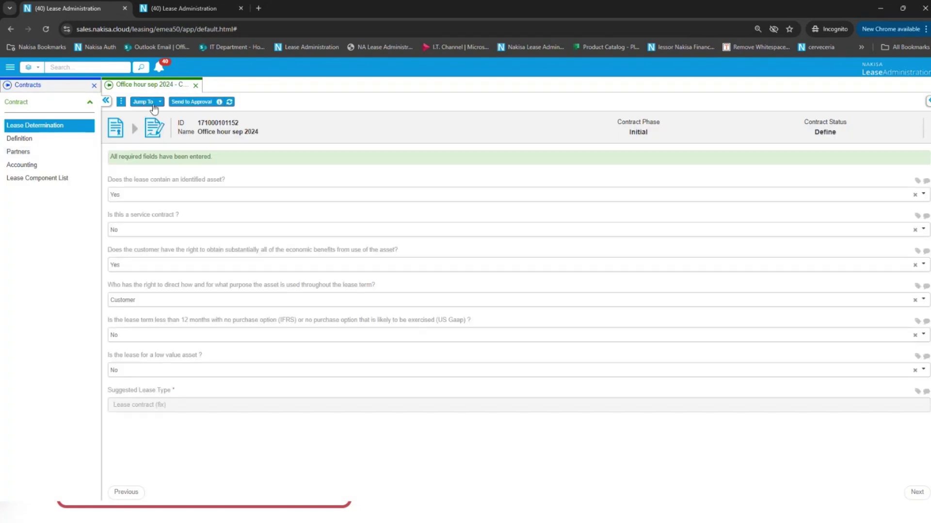
left_click(27, 165)
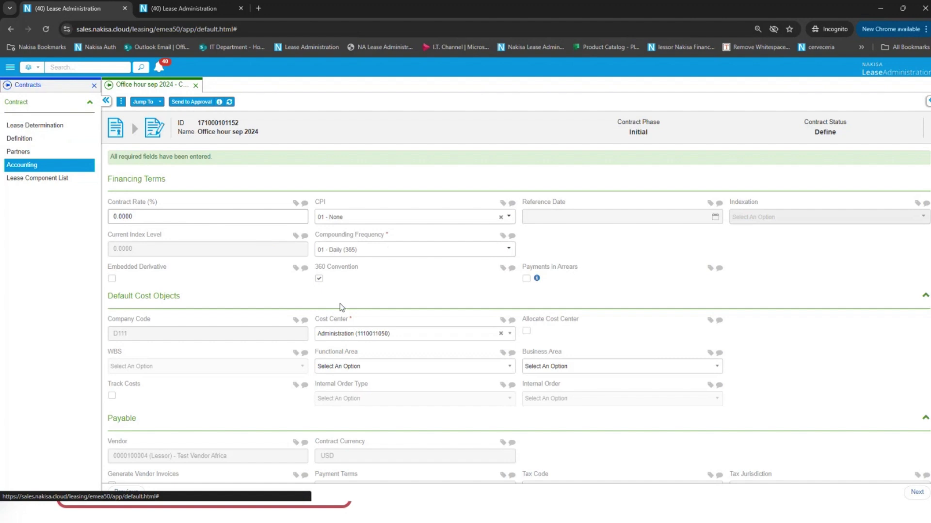
left_click(149, 102)
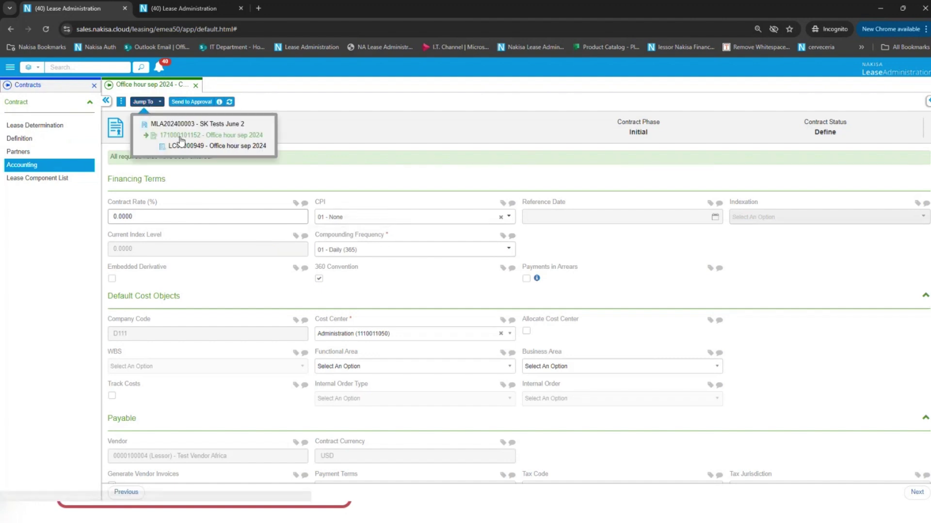
left_click(189, 144)
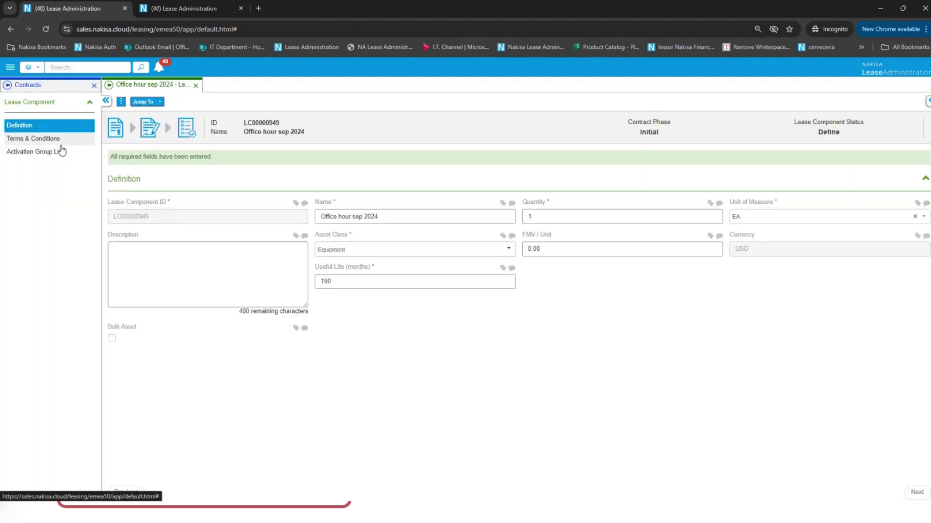
left_click(57, 140)
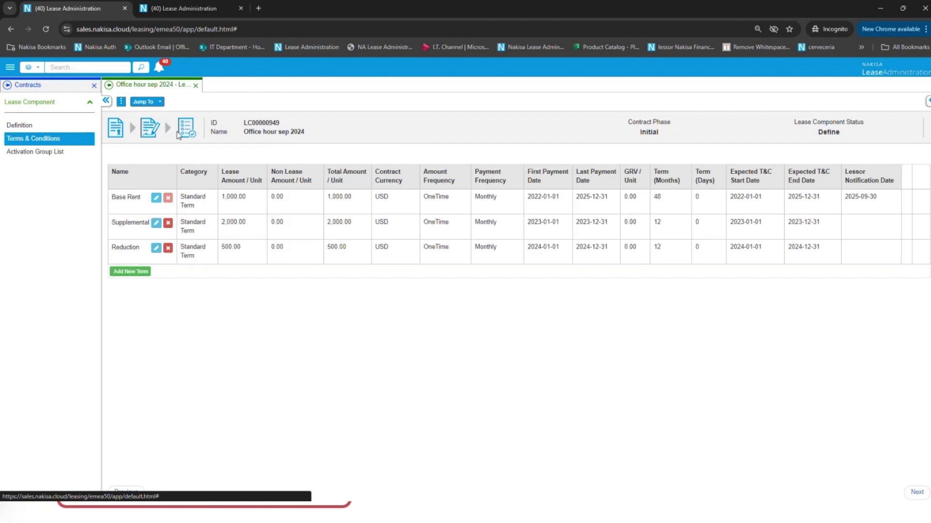
- Send the Office hour sep 2024 contract for approval and open its activation group
left_click(155, 104)
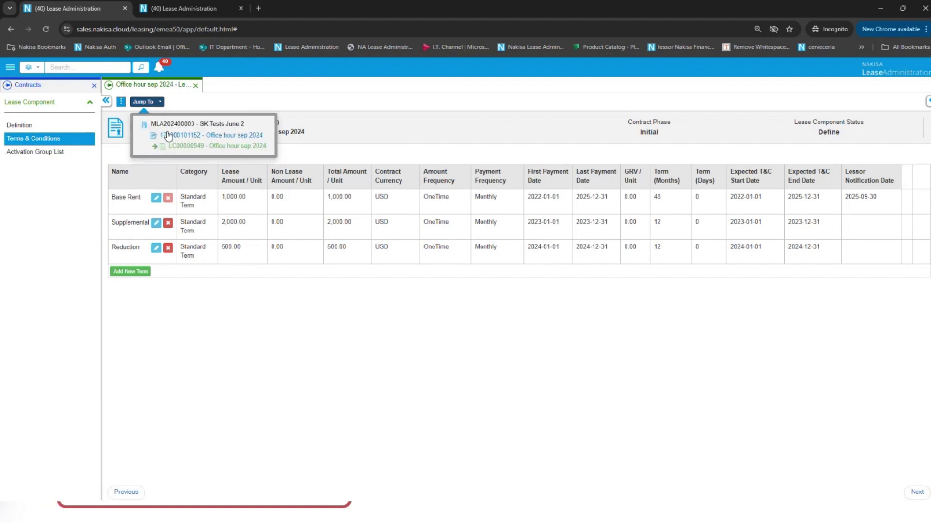
left_click(167, 137)
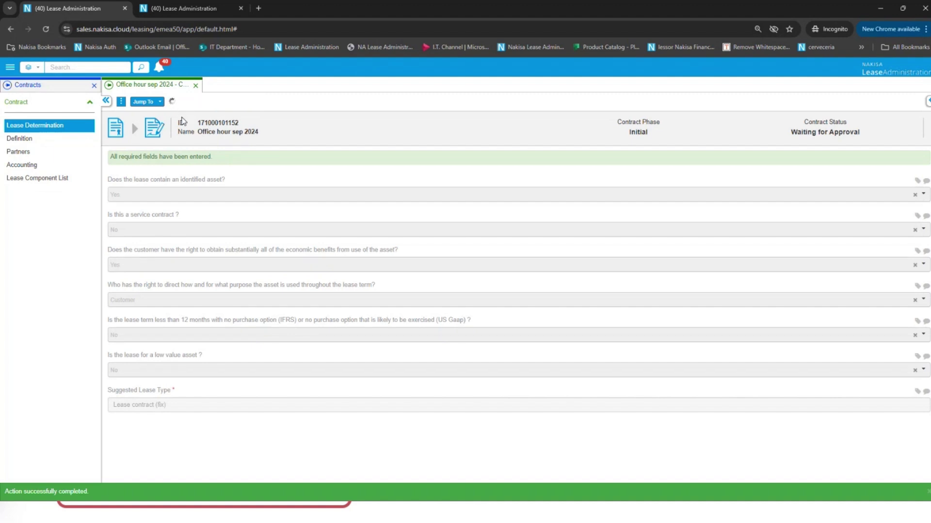
left_click(151, 103)
left_click(183, 160)
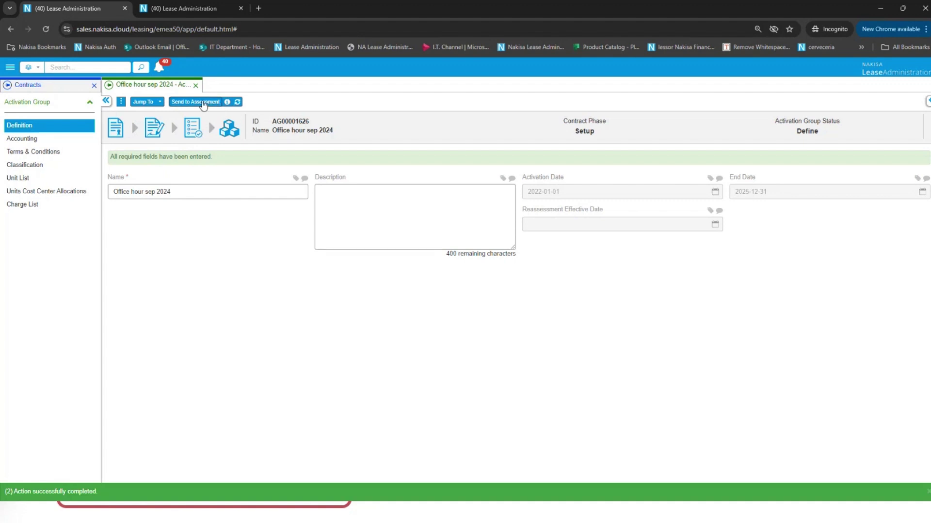
- Send the activation group to assessment and refresh its workflow
left_click(219, 103)
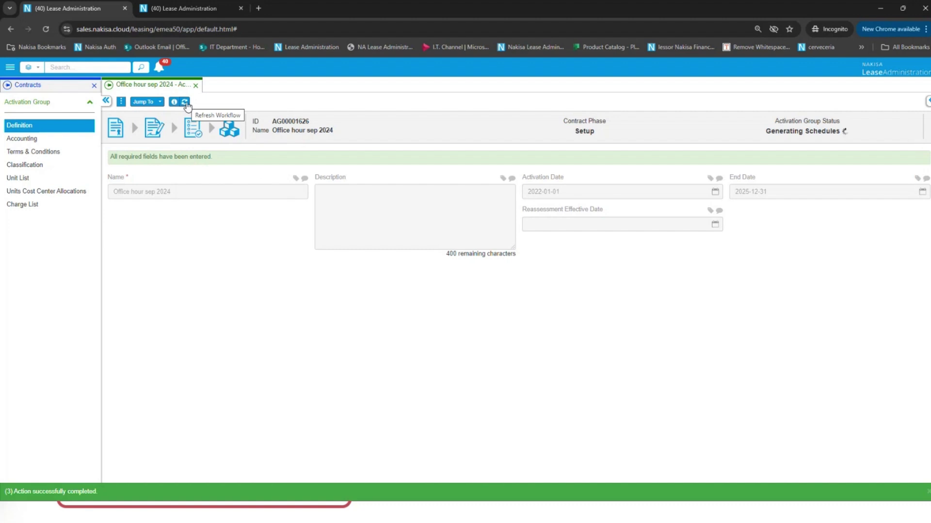
left_click(186, 103)
left_click(183, 103)
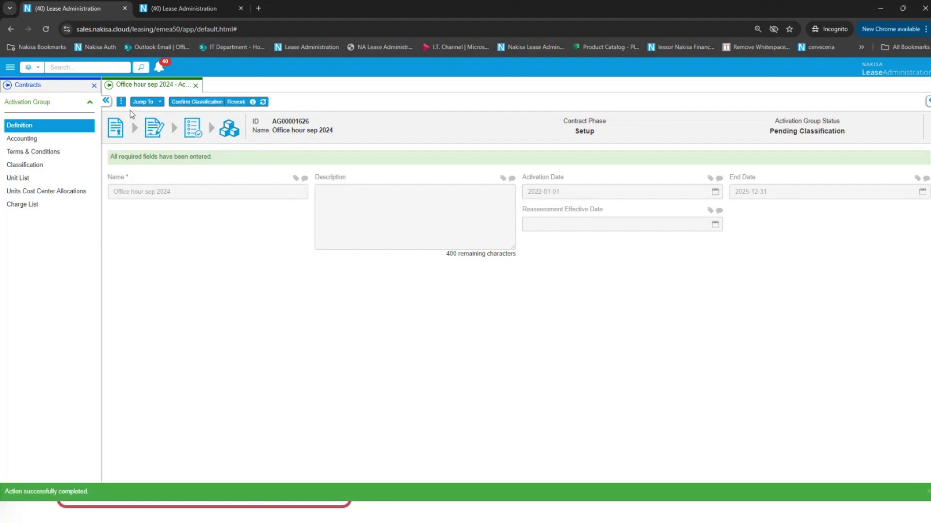
- Set the alternative GAAP classification to Operating and confirm the activation group's classification
left_click(78, 165)
left_click(526, 249)
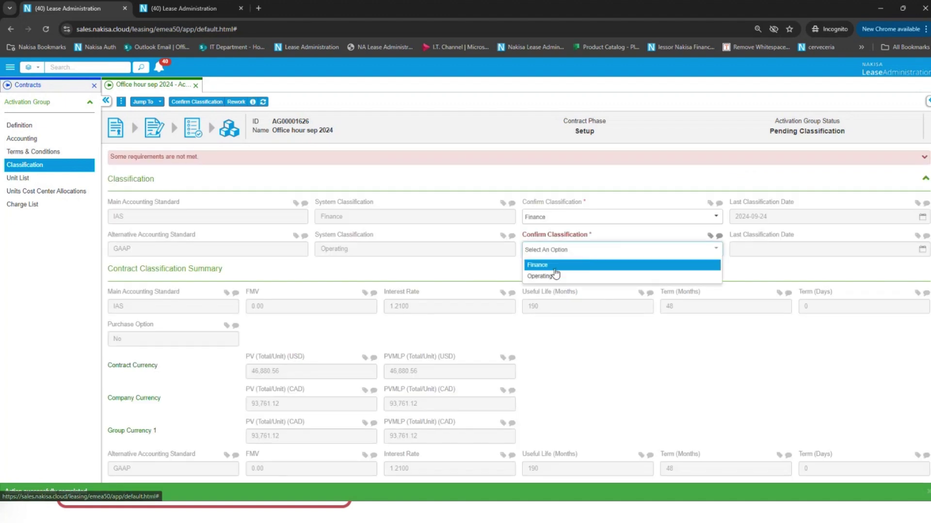
left_click(554, 272)
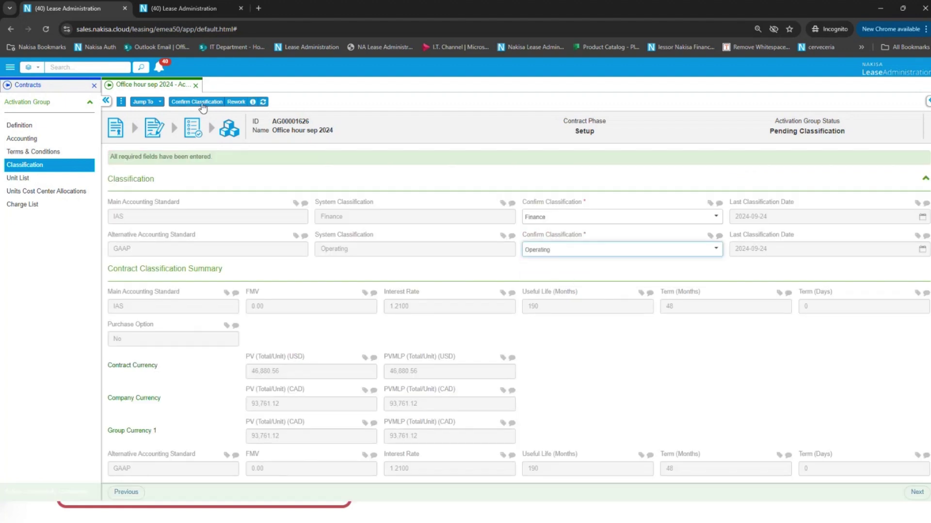
left_click(203, 102)
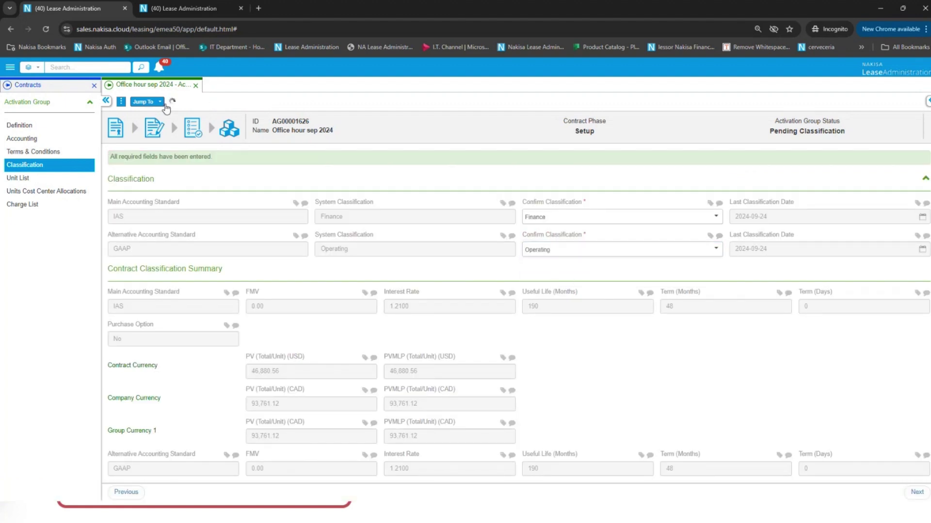
- Set the reception date for the activation group's units to 2024-09-01
left_click(120, 102)
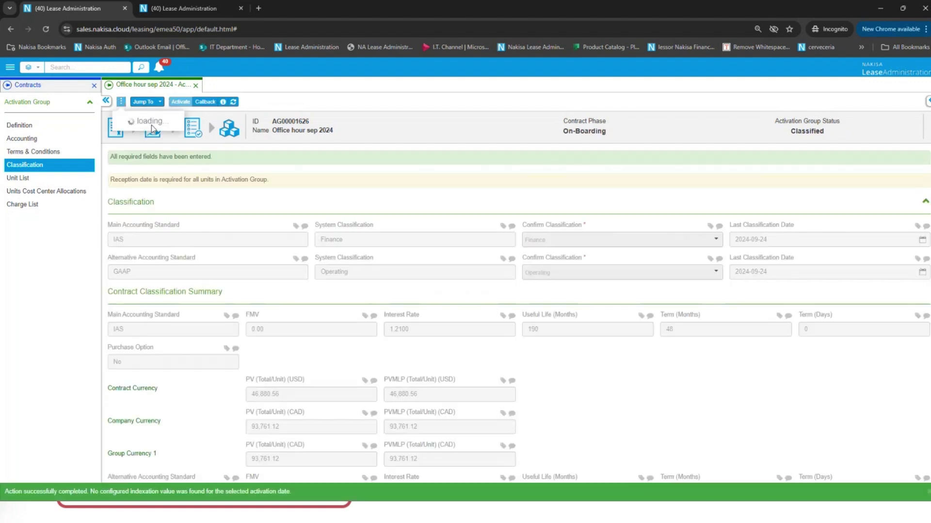
left_click(151, 123)
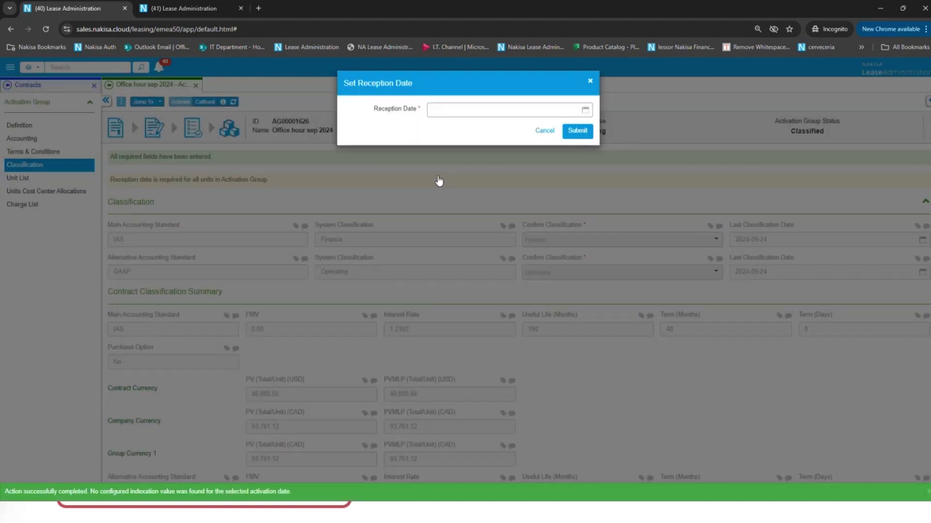
left_click(439, 154)
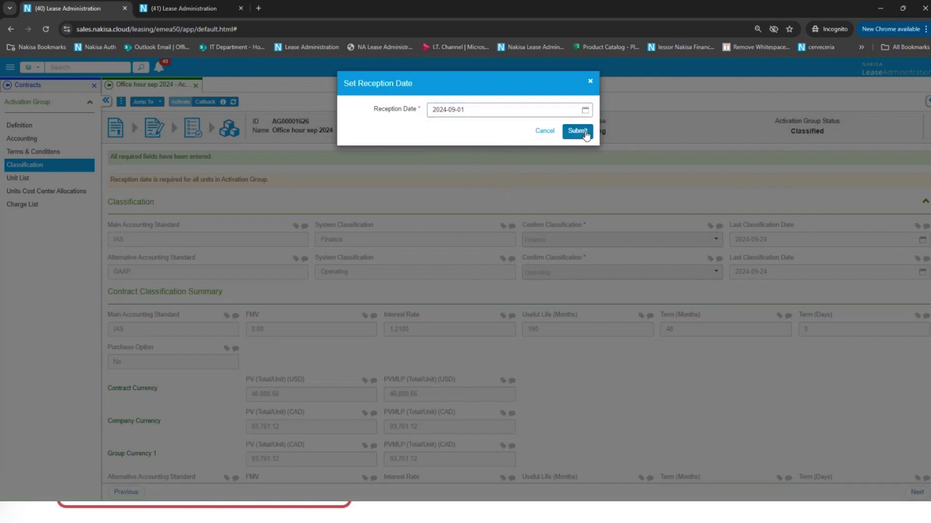
left_click(579, 131)
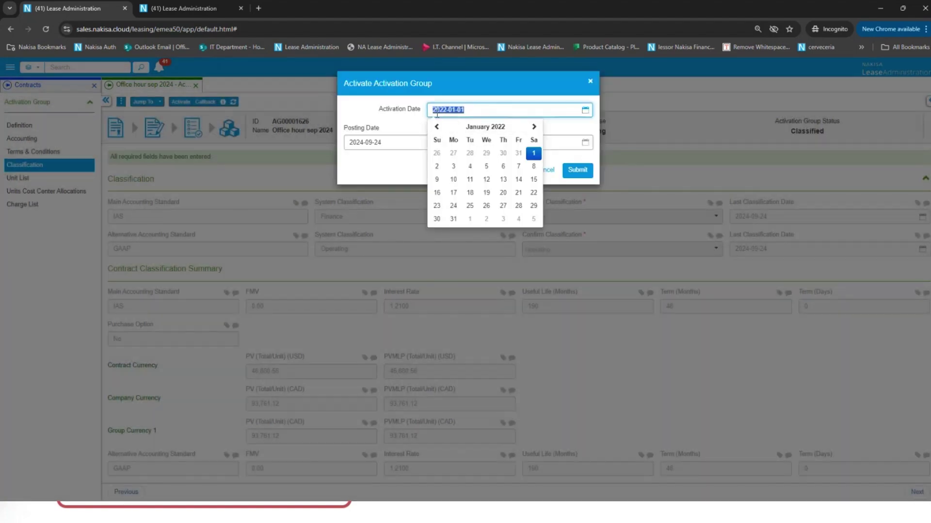
- Activate the activation group with activation, posting and document dates all set to 2022-01-01
left_click(533, 153)
left_click(489, 109)
key("ctrl+c")
left_click(390, 144)
key("ctrl+v")
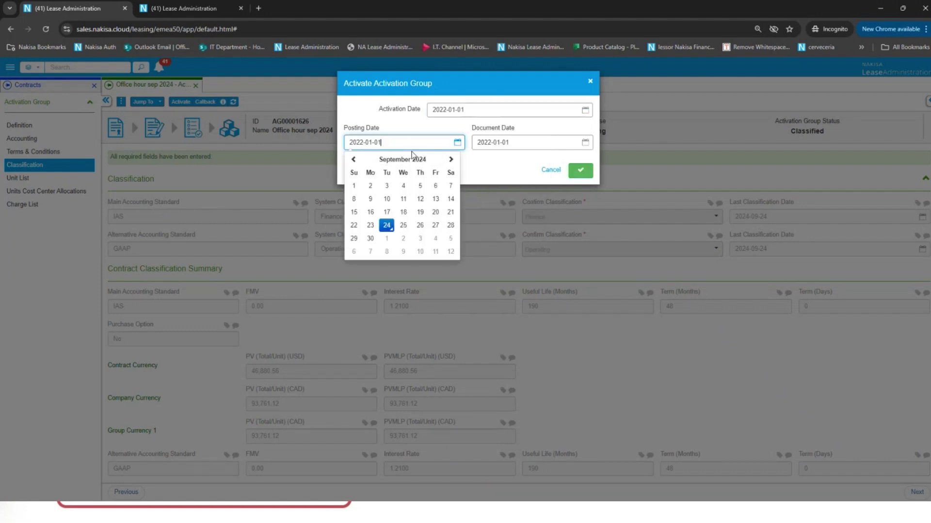
left_click(489, 175)
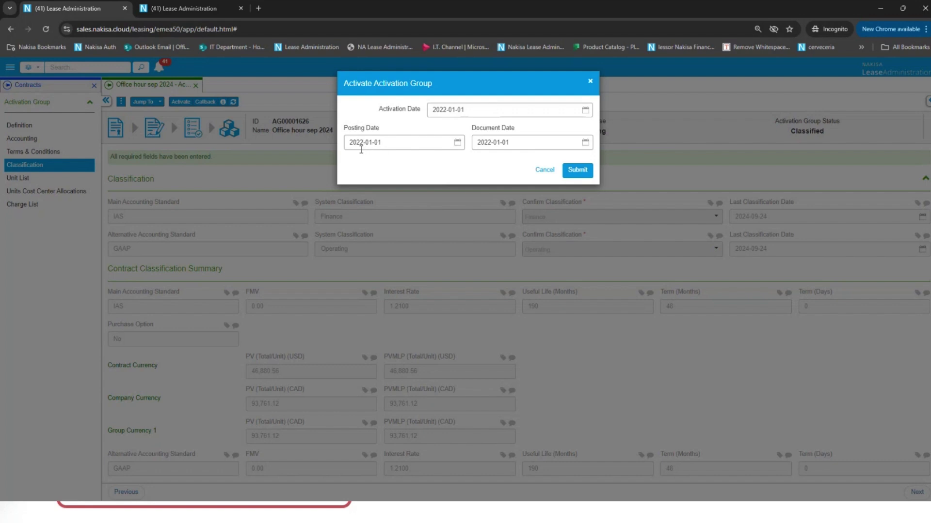
left_click(586, 175)
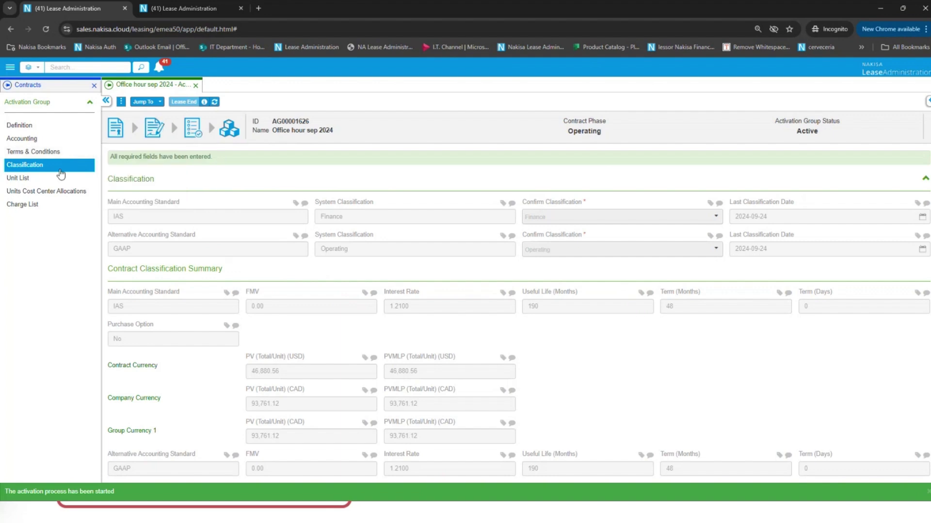
- Examine the asset capitalization document of the unit in the activated group
left_click(60, 178)
mouse_move(337, 247)
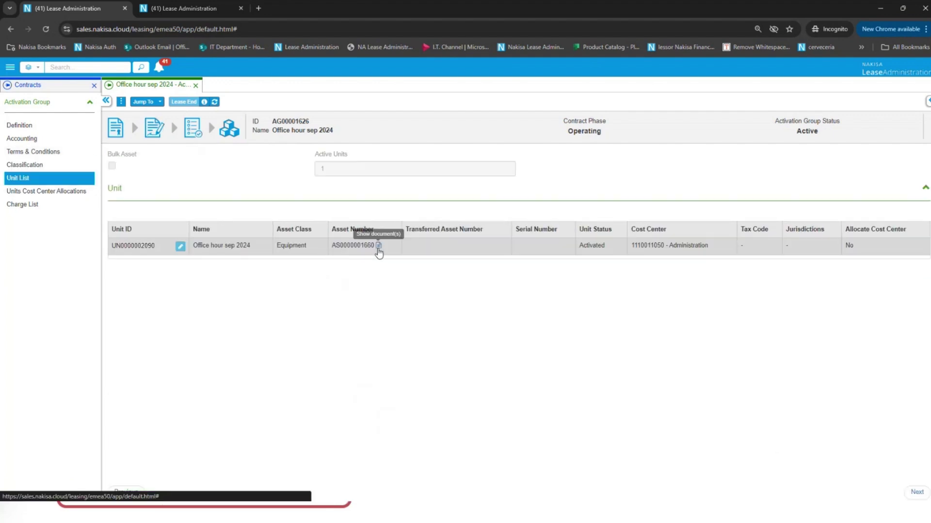
left_click(378, 246)
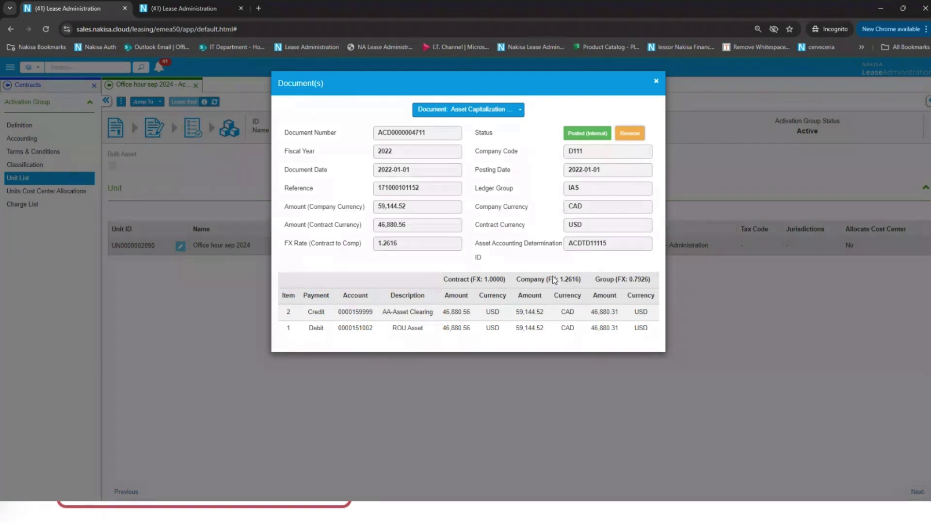
key("Escape")
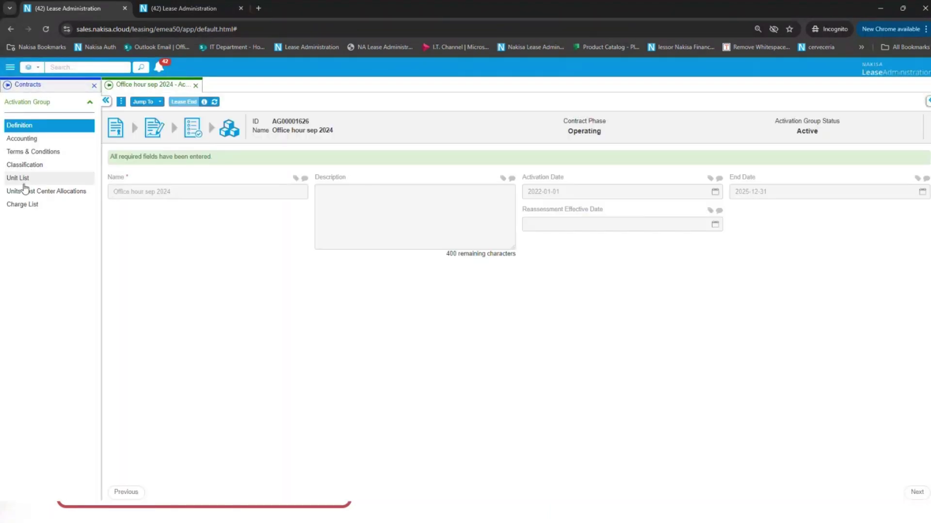
- Reopen the unit's posting documents and examine the liability document's entries
left_click(24, 178)
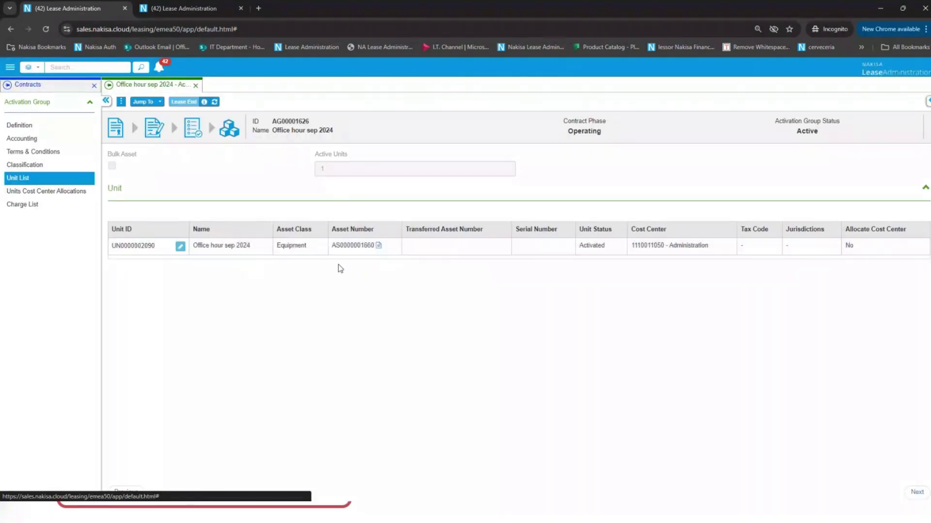
left_click(377, 247)
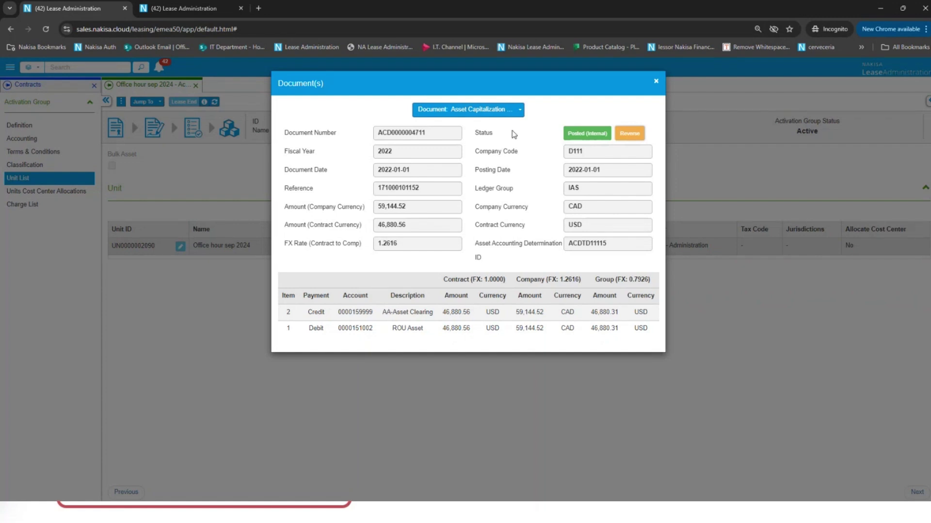
left_click(494, 110)
left_click(465, 151)
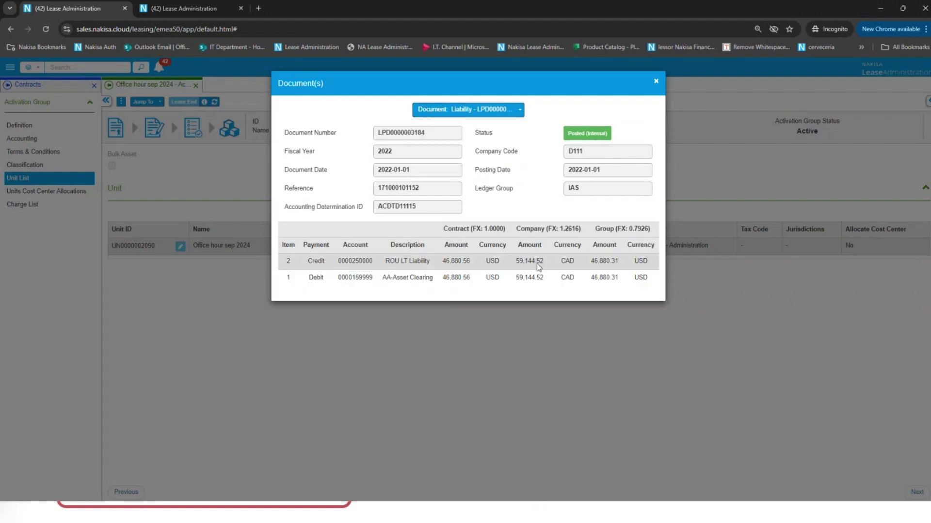
left_click(655, 82)
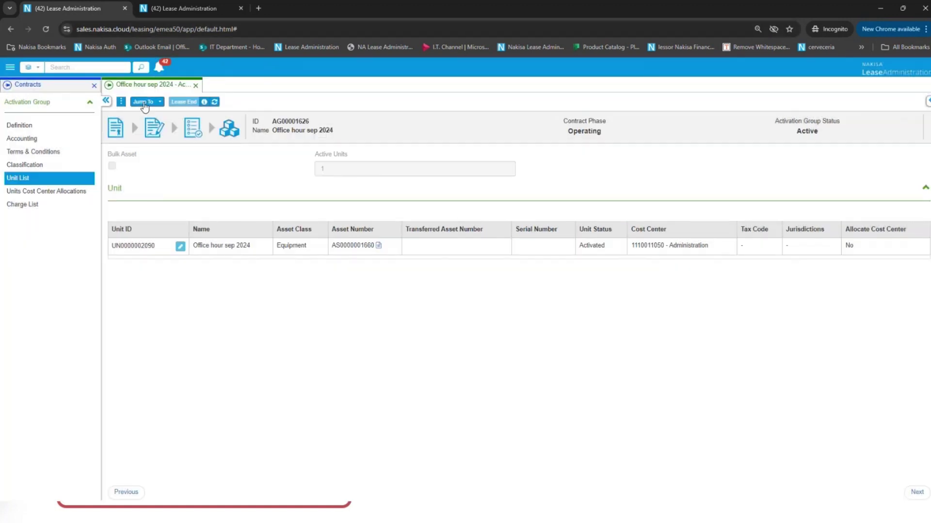
- Create a reassessment of the activation group with the reason code Reassessment
left_click(120, 102)
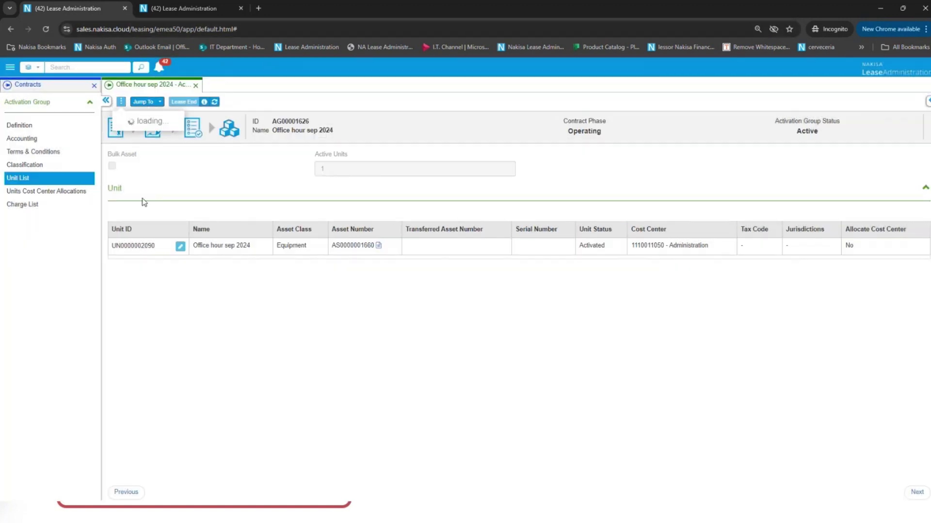
left_click(252, 180)
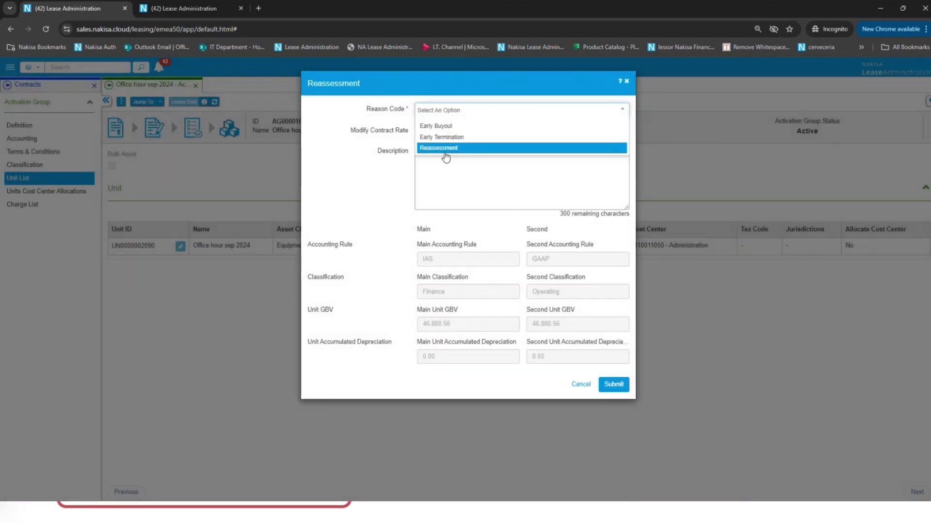
left_click(445, 156)
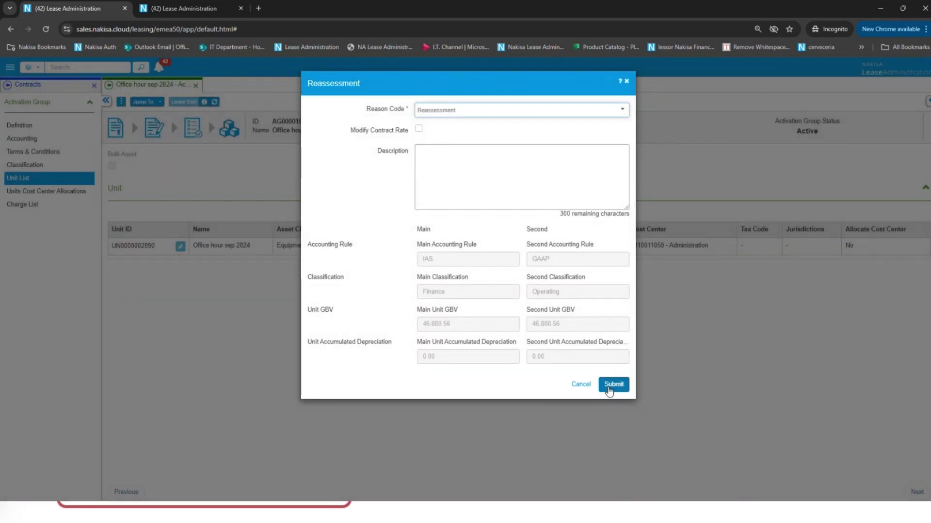
left_click(612, 385)
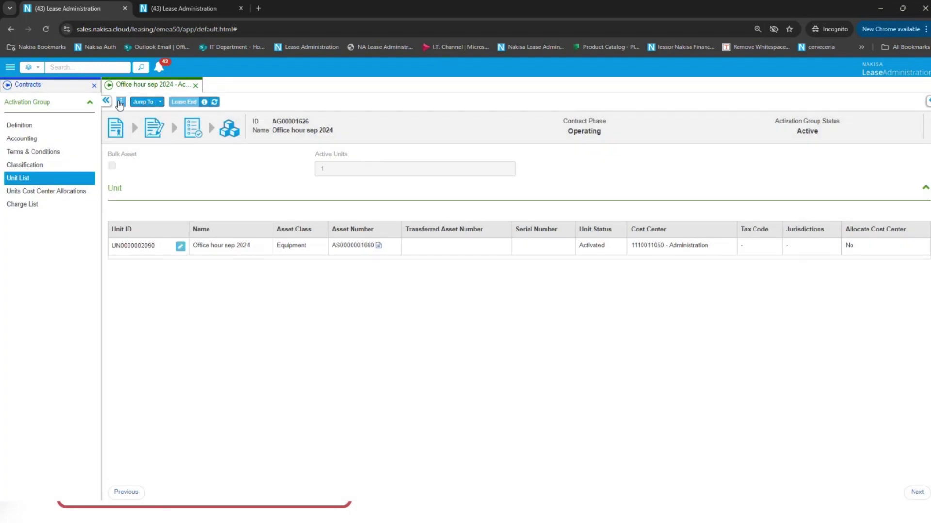
- Open the existing reassessment draft of the activation group and display its Terms & Conditions
left_click(121, 101)
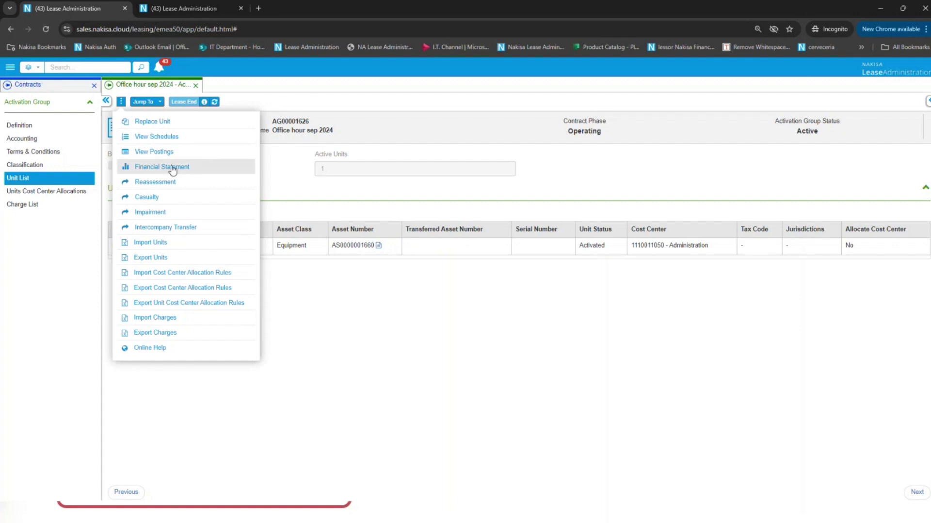
left_click(176, 186)
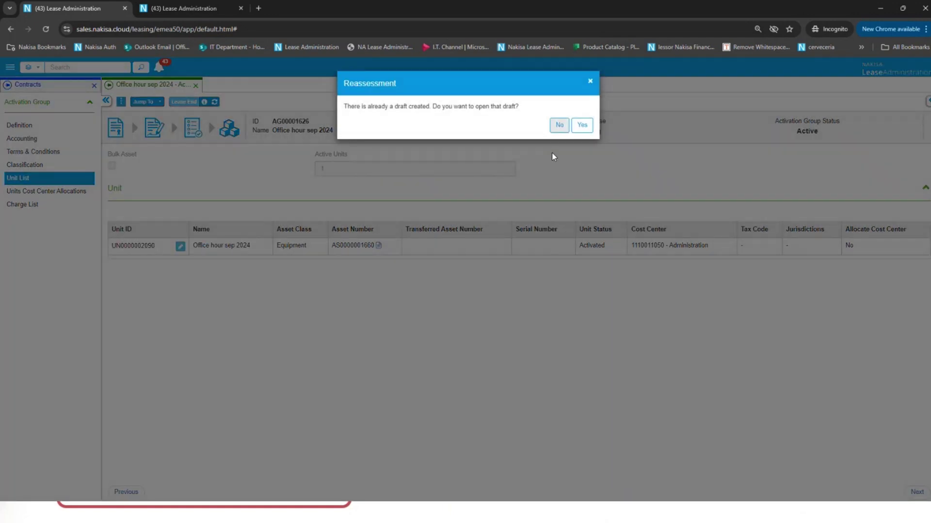
left_click(582, 122)
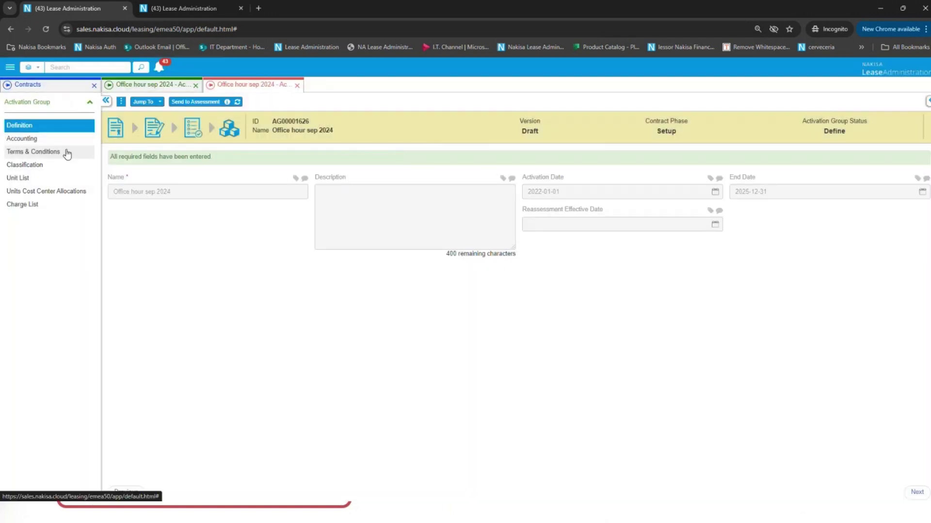
left_click(64, 151)
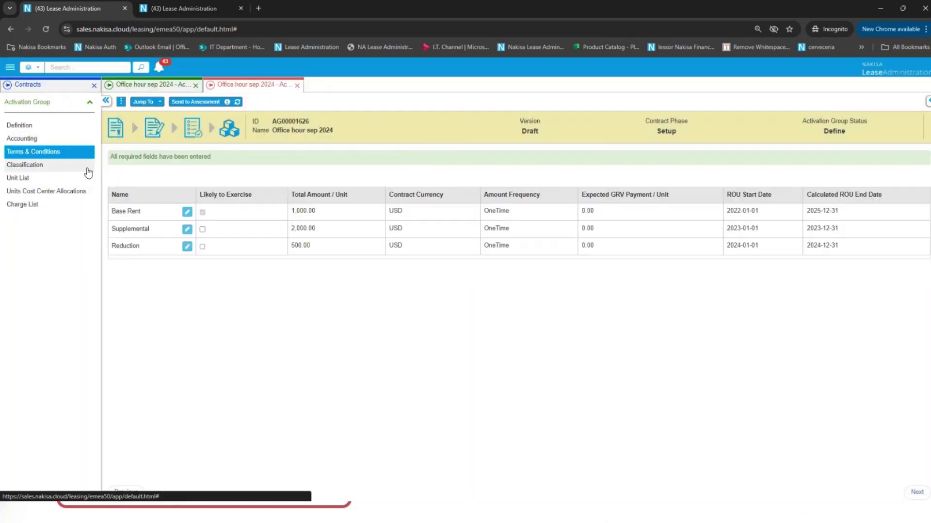
- Mark the Supplemental term as likely to exercise and send the draft to assessment with effective, posting and document dates of 2023-01-01
left_click(203, 230)
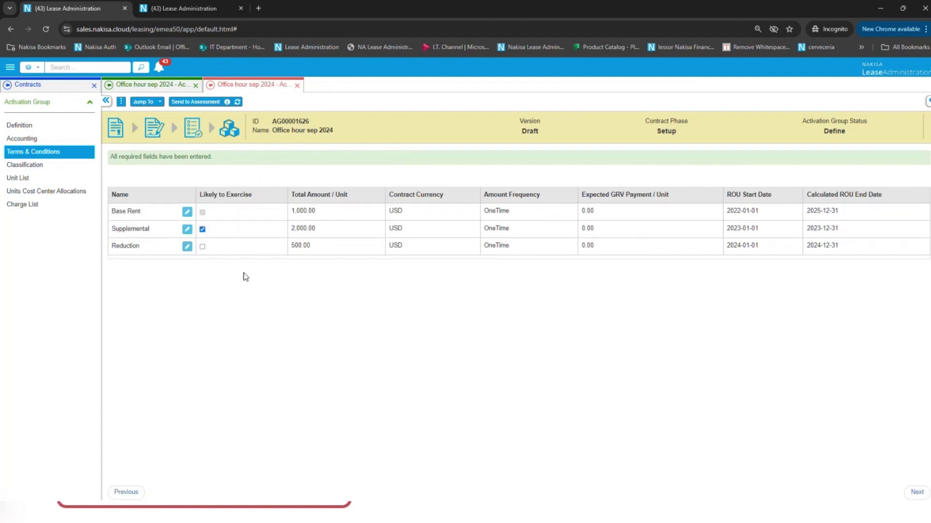
left_click(202, 102)
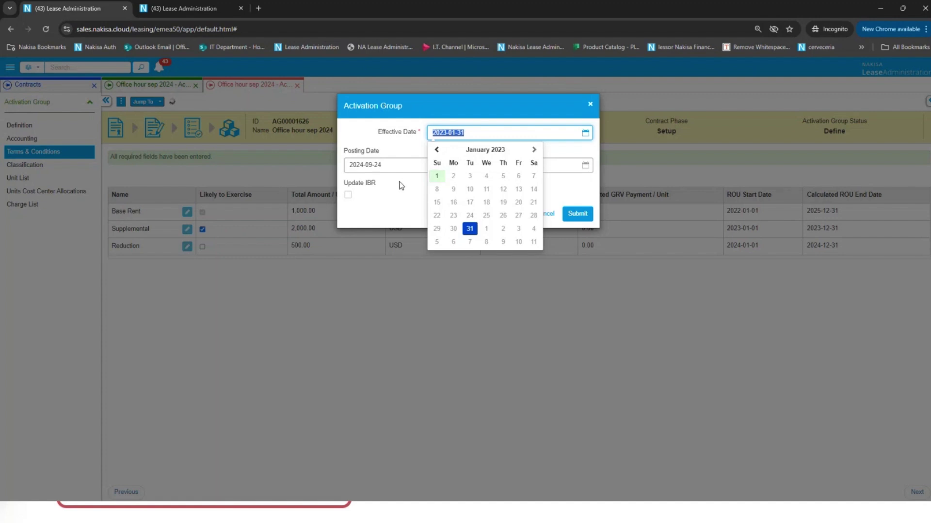
left_click(437, 176)
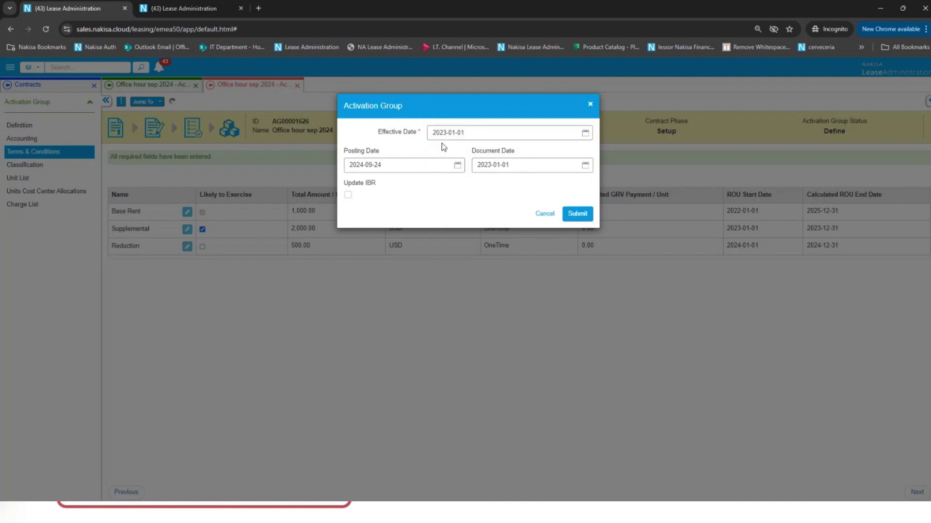
left_click(476, 133)
key("ctrl+c")
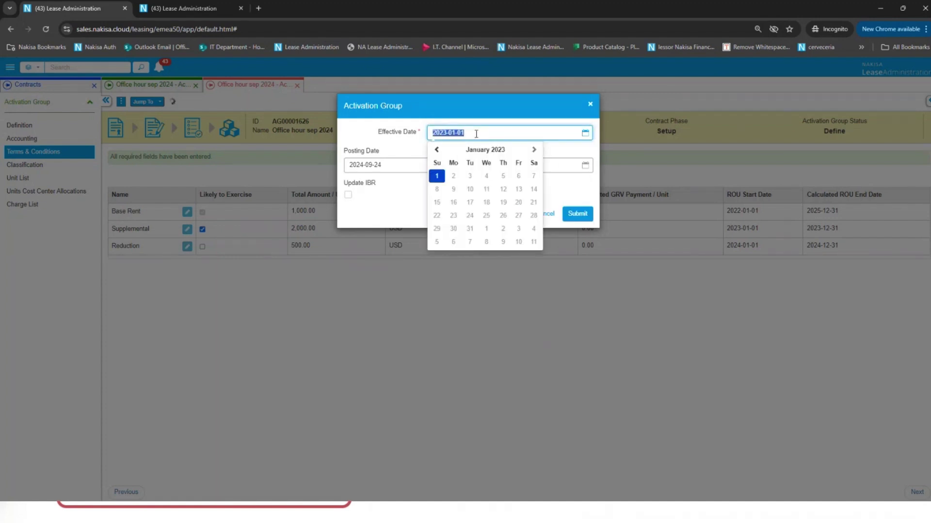
left_click(405, 167)
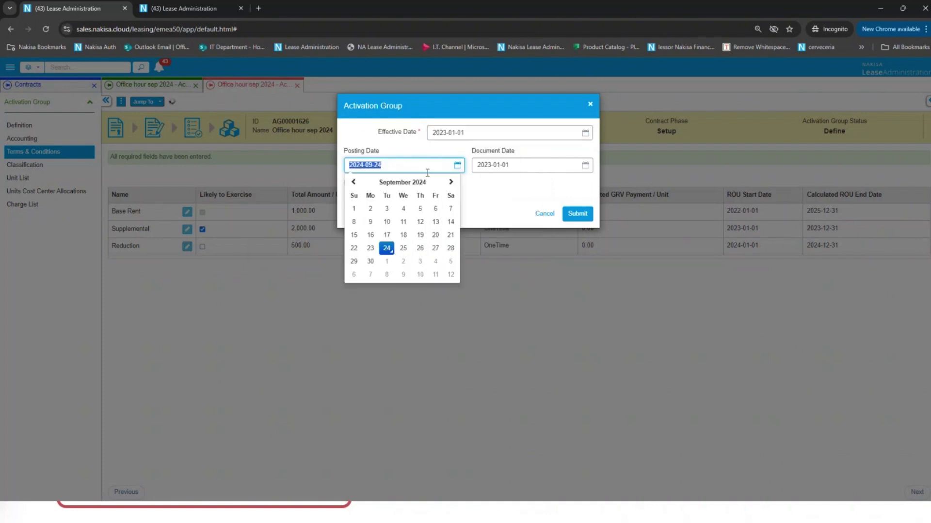
key("ctrl+v")
left_click(495, 203)
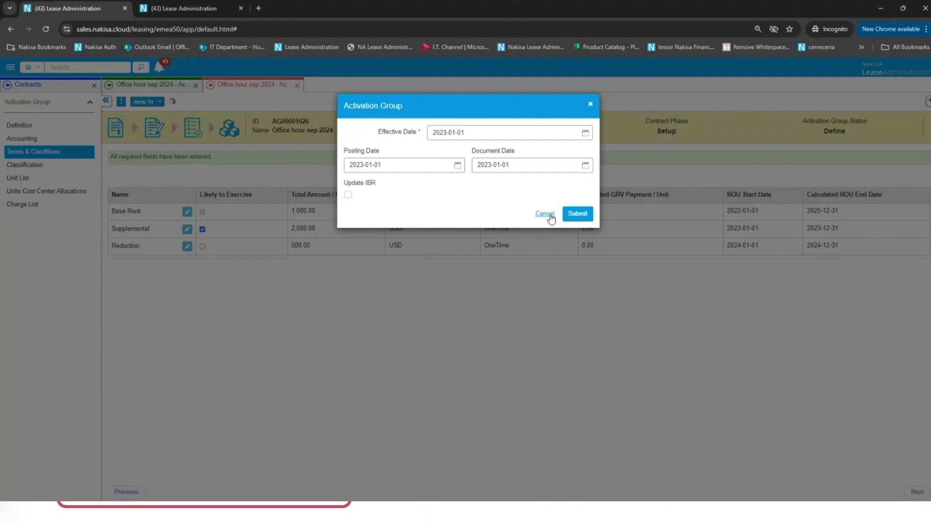
left_click(576, 216)
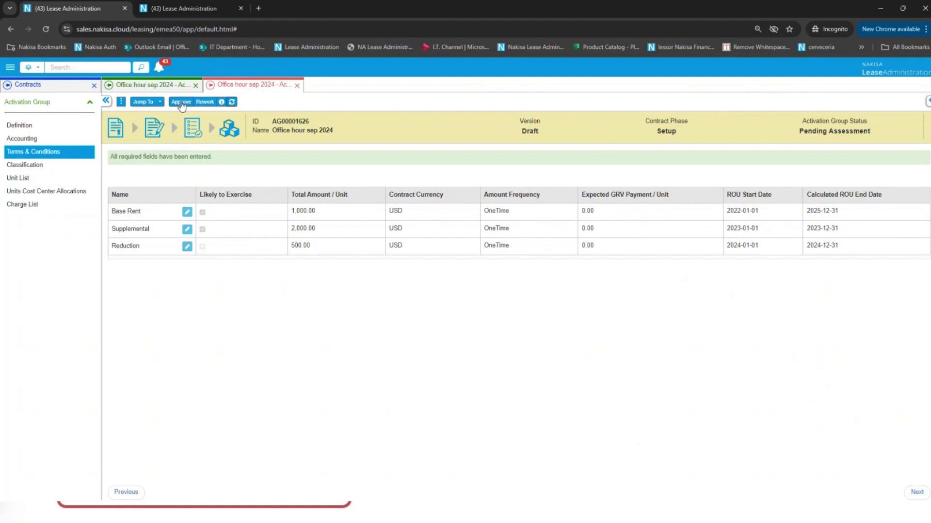
- Approve the Supplemental reassessment draft and complete the remeasurement, merging it into the master version
left_click(181, 103)
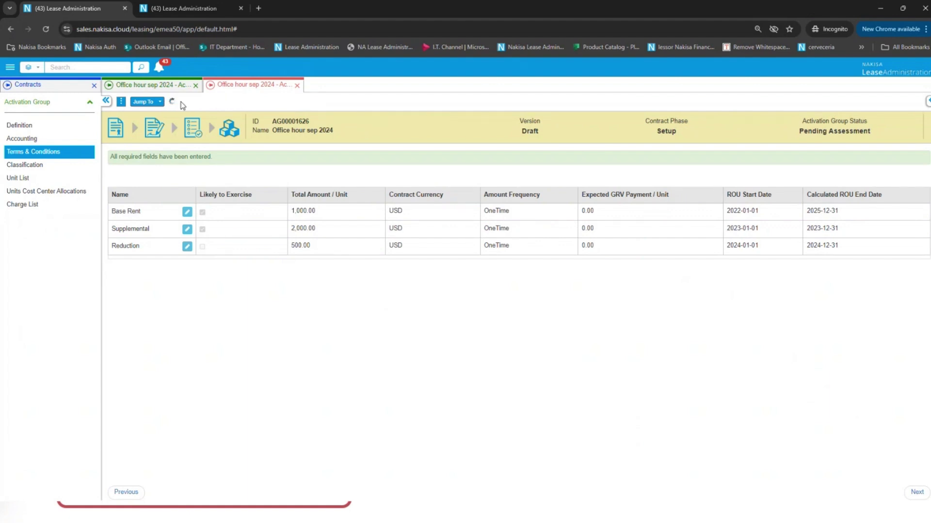
left_click(183, 103)
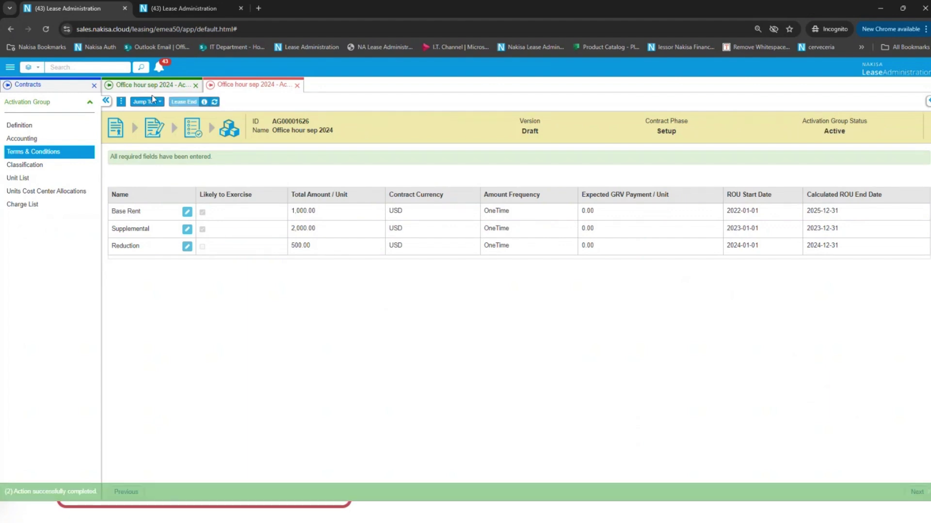
left_click(121, 102)
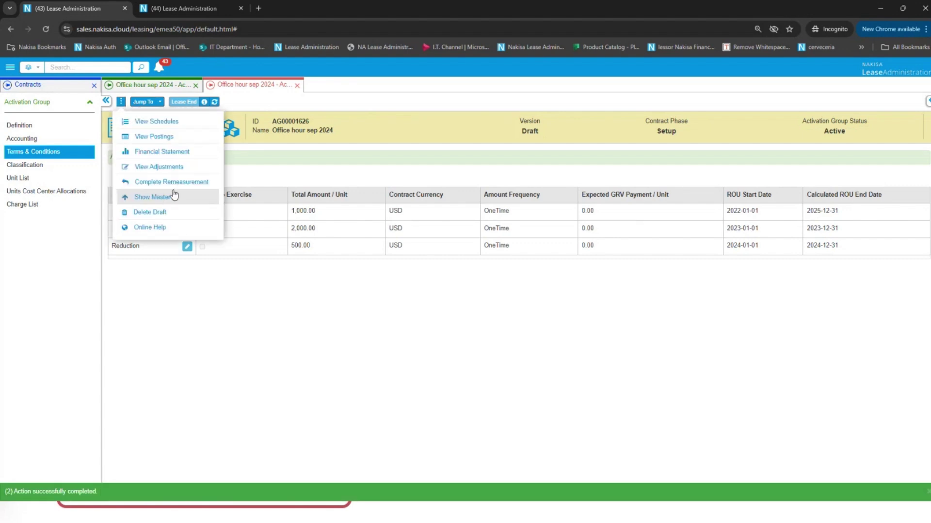
left_click(176, 183)
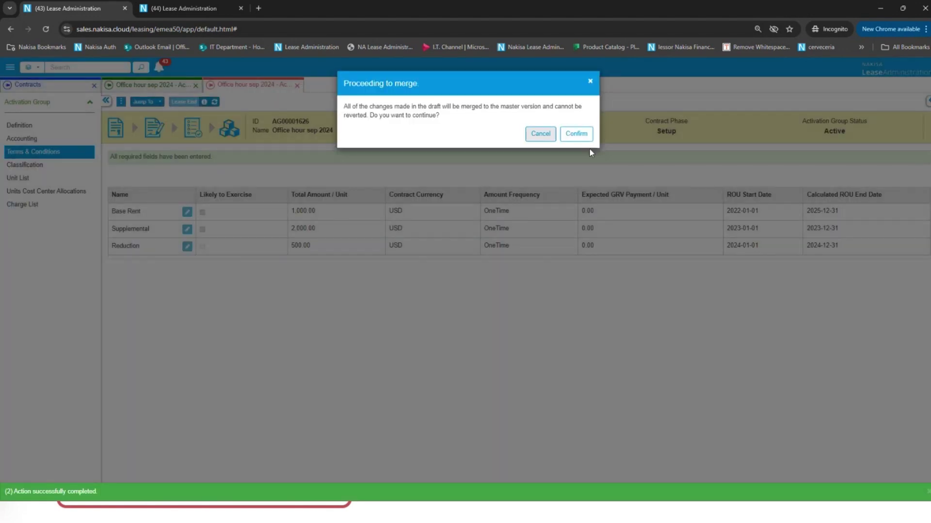
left_click(573, 133)
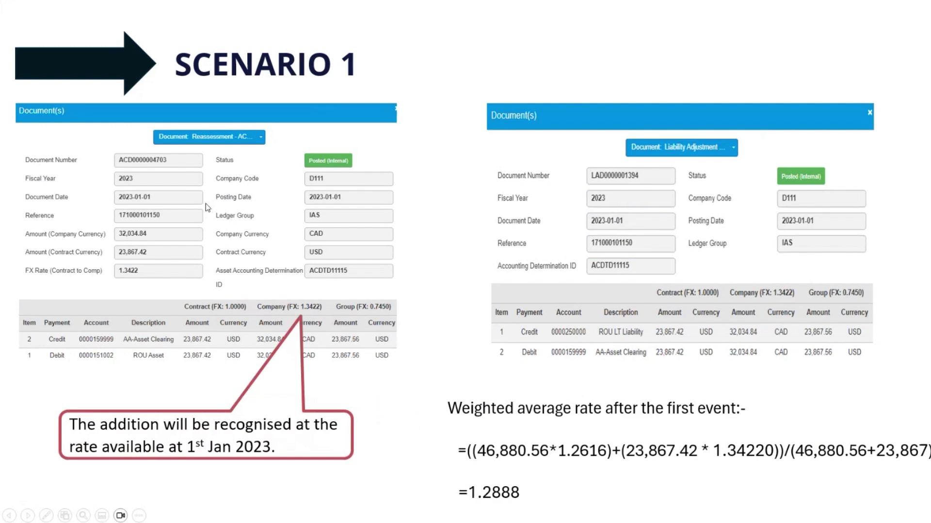
key("Left")
key("Left")
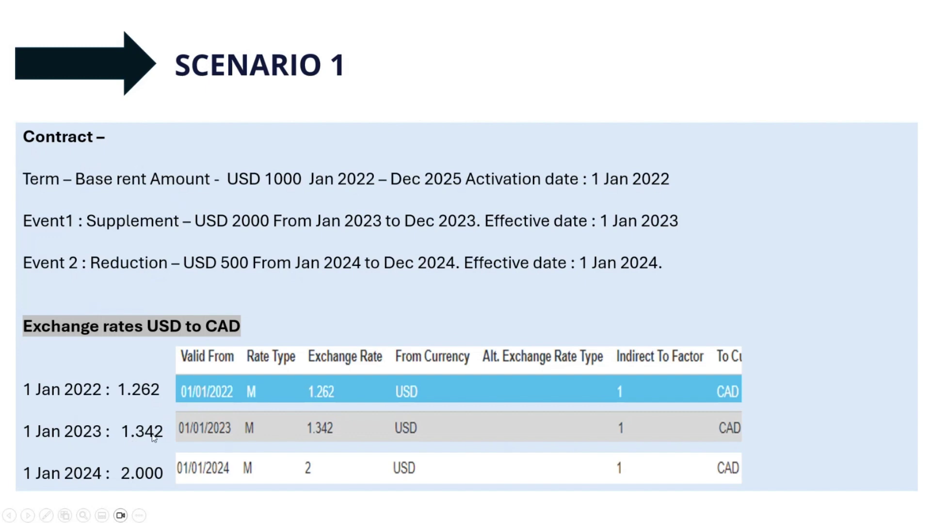
key("Right")
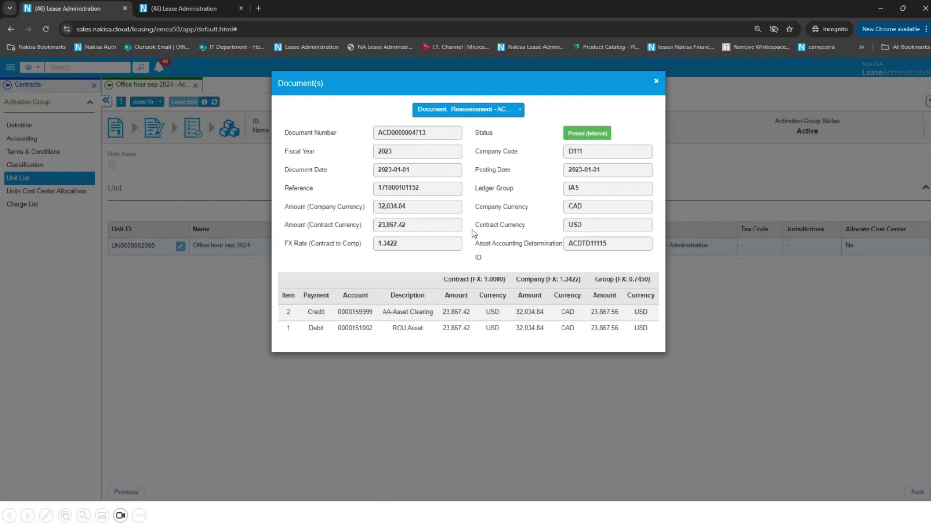
left_click(521, 110)
left_click(463, 188)
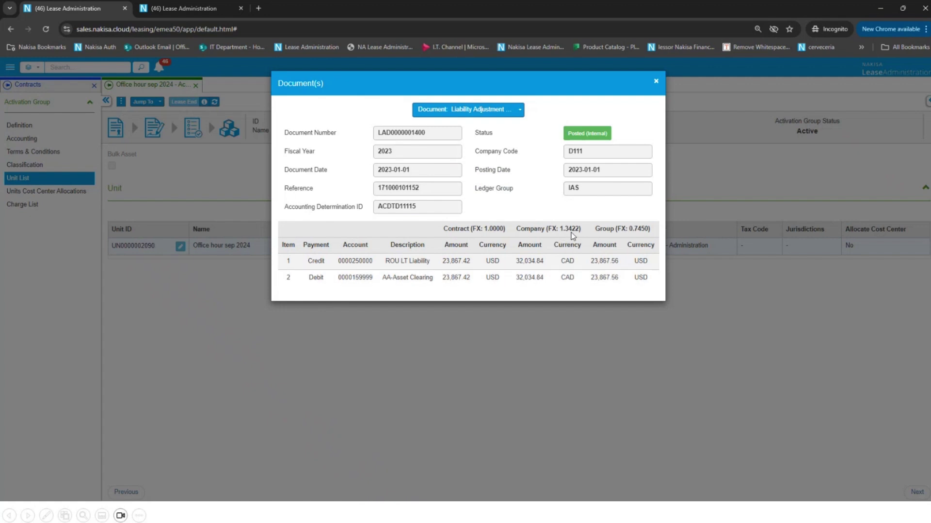
left_click(657, 83)
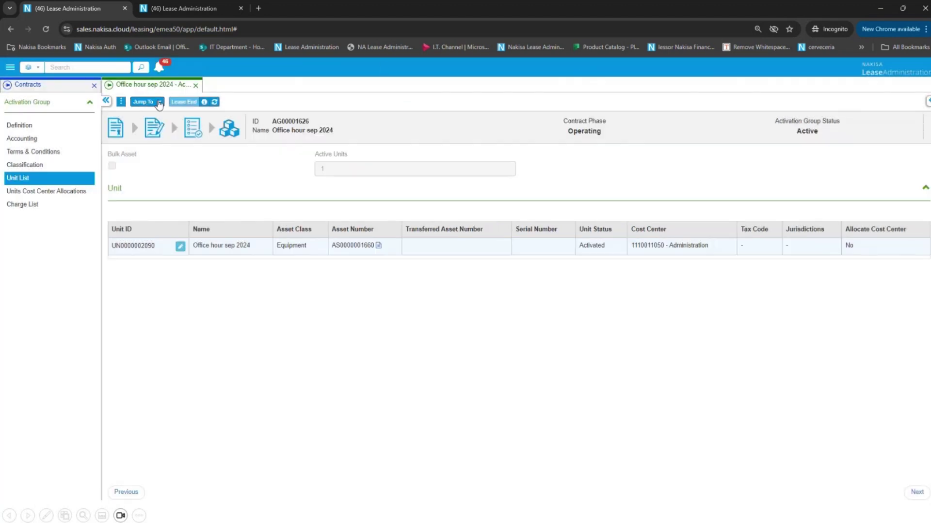
- Create a second reassessment of the active activation group with the reason code Reassessment
left_click(159, 103)
left_click(120, 102)
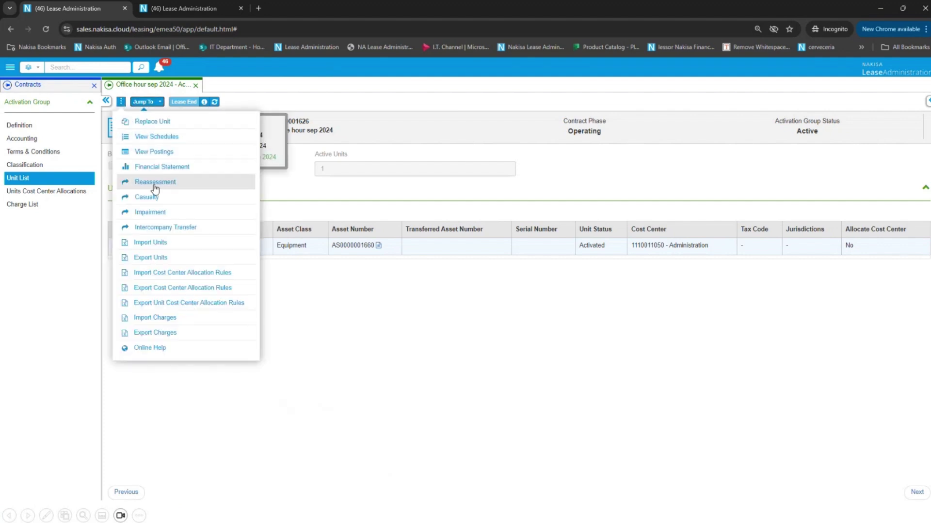
left_click(156, 188)
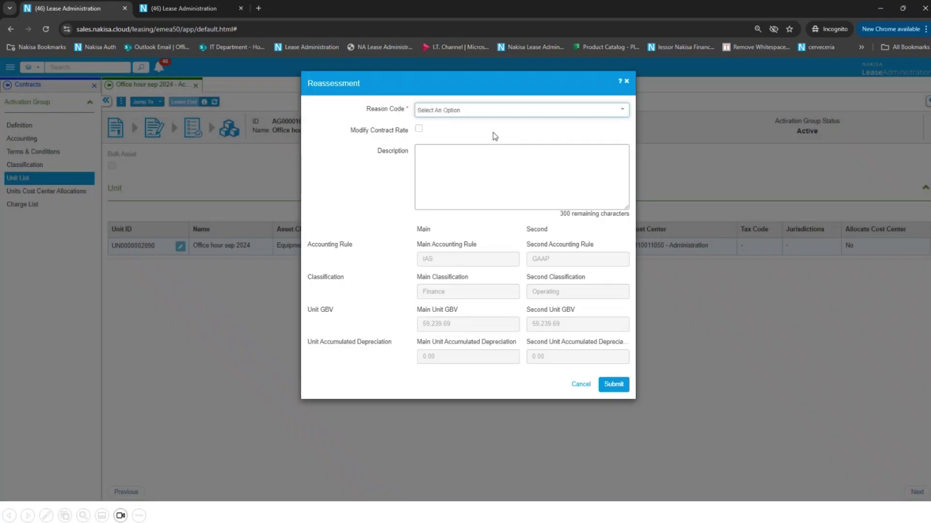
left_click(485, 111)
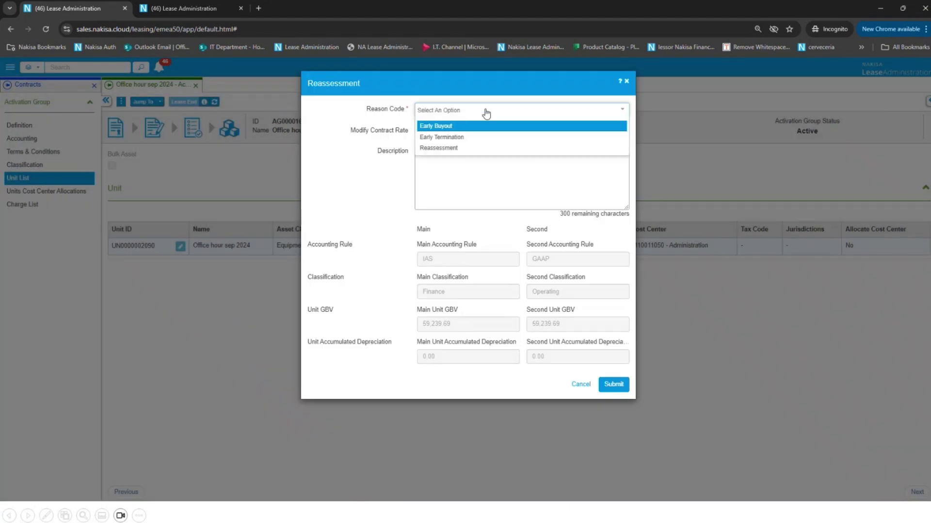
left_click(445, 150)
left_click(612, 383)
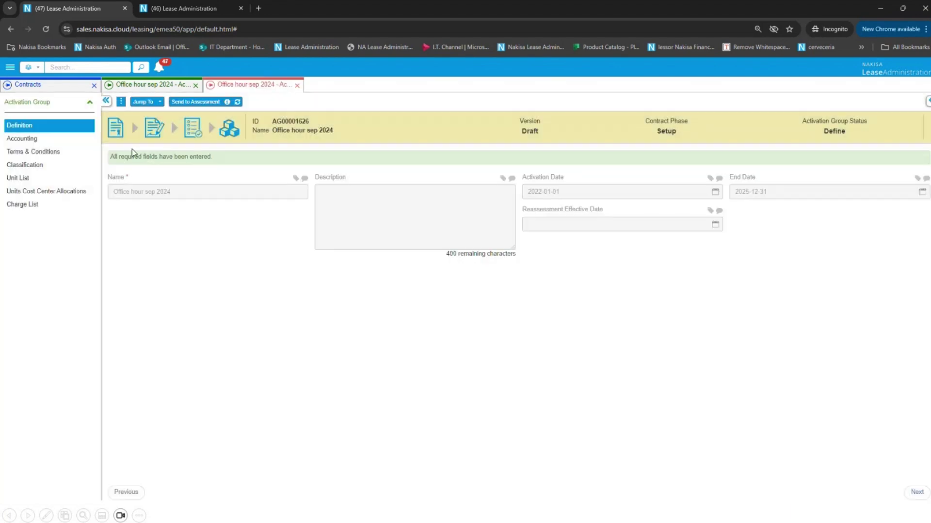
- Mark the Reduction term as likely to exercise and send the draft to assessment with effective, posting and document dates of 2024-01-01
left_click(72, 152)
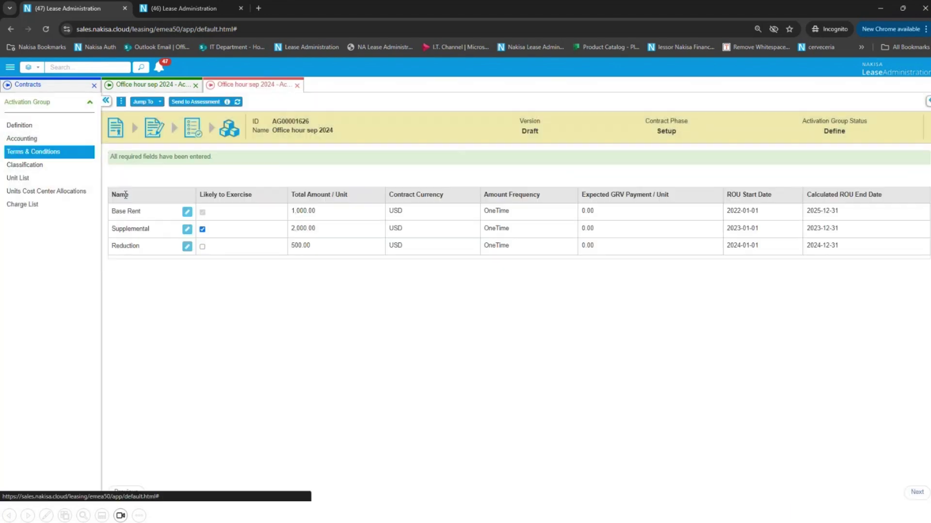
left_click(202, 247)
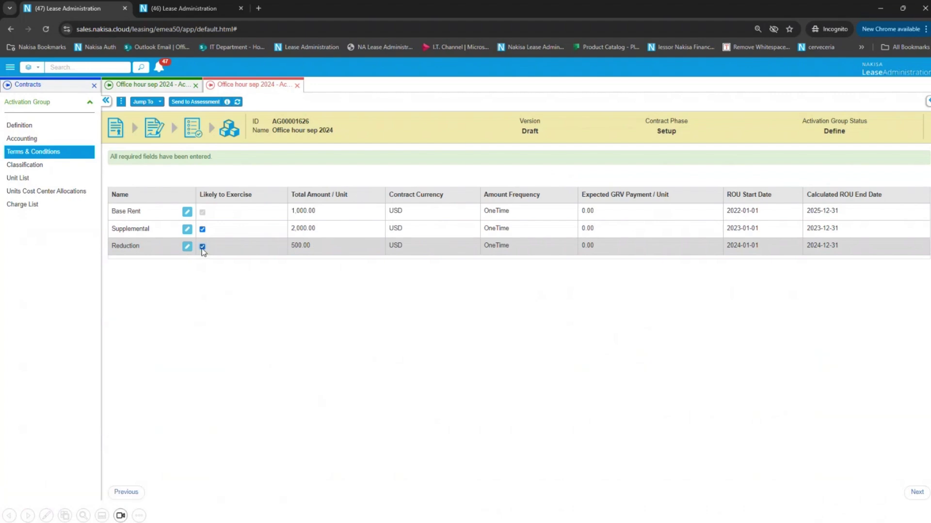
left_click(199, 102)
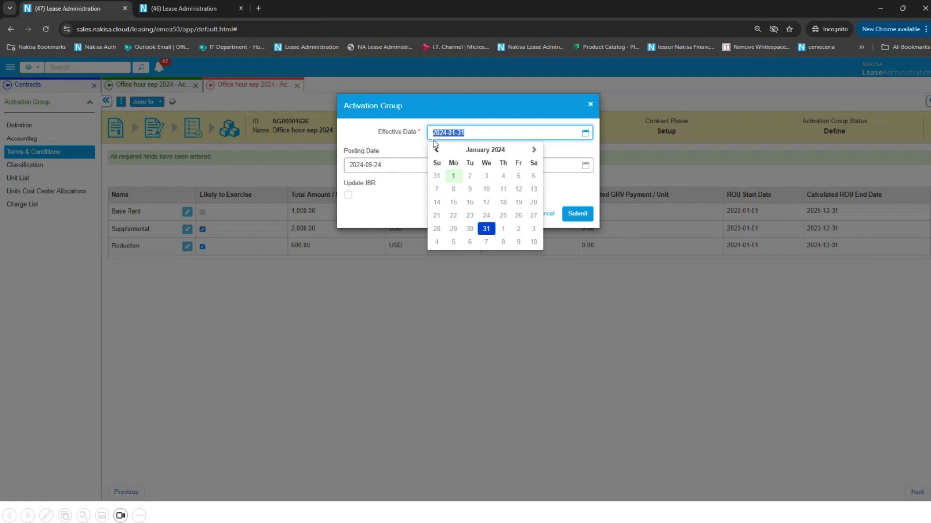
left_click(451, 177)
left_click(482, 130)
key("ctrl+c")
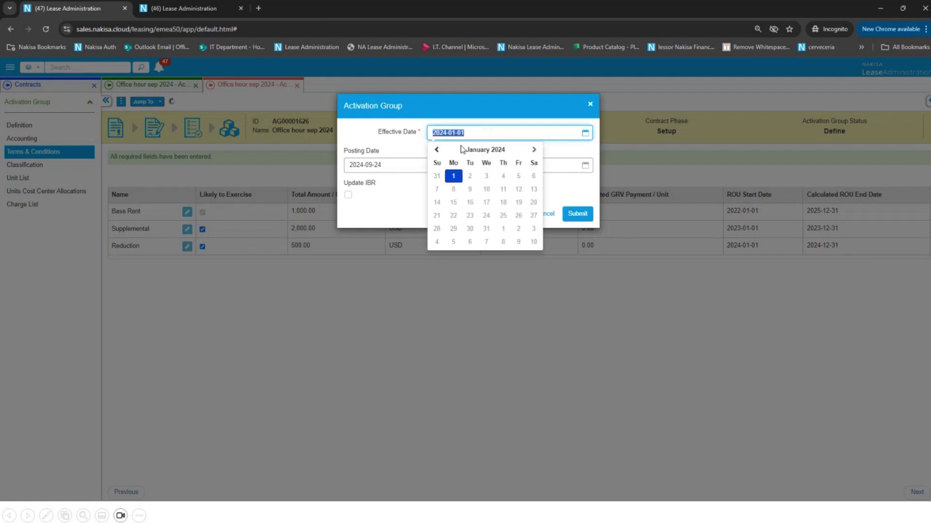
left_click(393, 164)
key("ctrl+v")
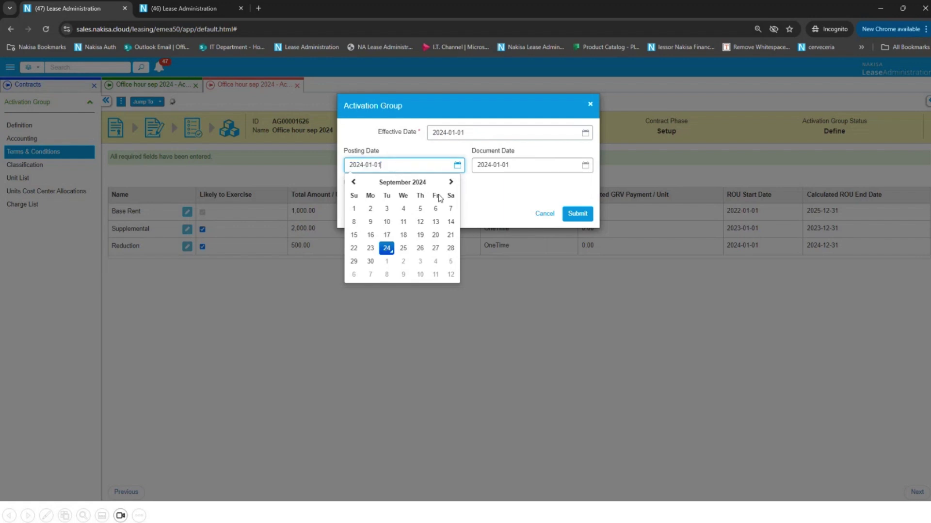
left_click(477, 191)
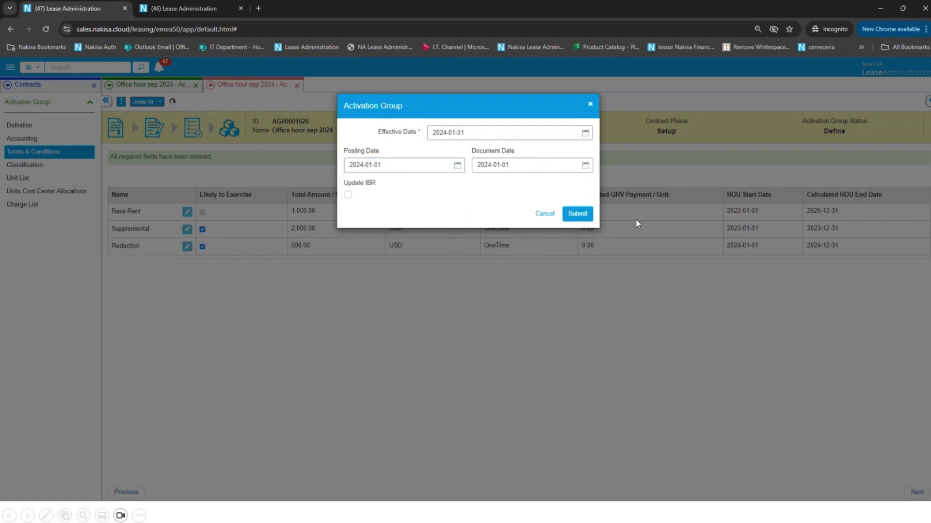
left_click(579, 216)
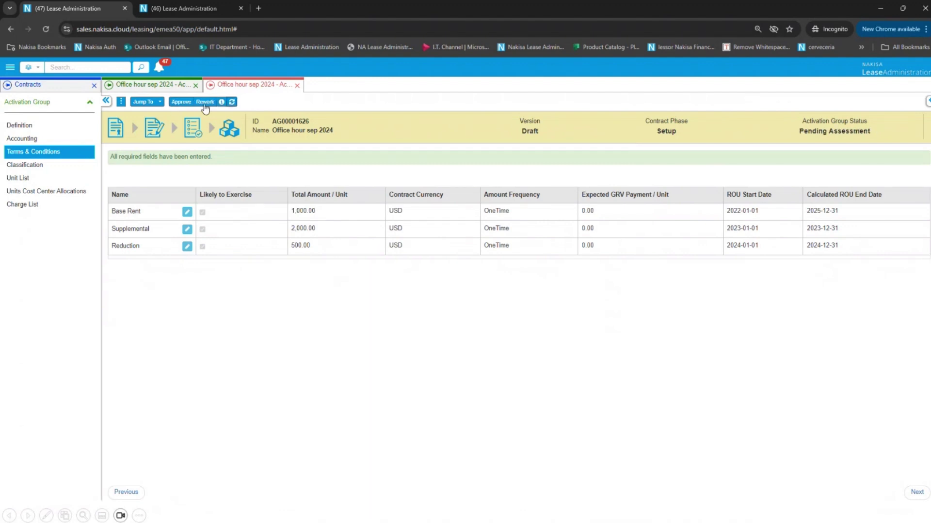
- Approve the Reduction reassessment draft and complete its remeasurement by merging it into the master version
left_click(176, 101)
left_click(122, 102)
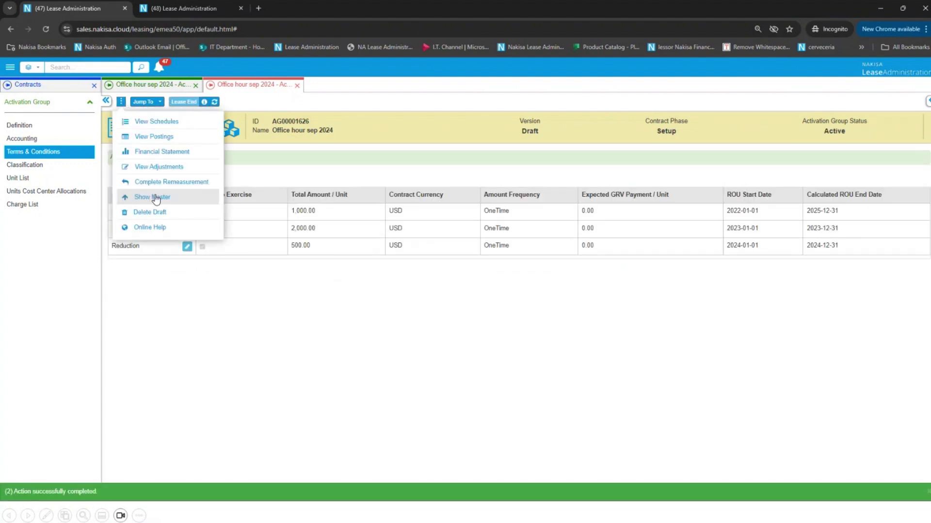
left_click(167, 183)
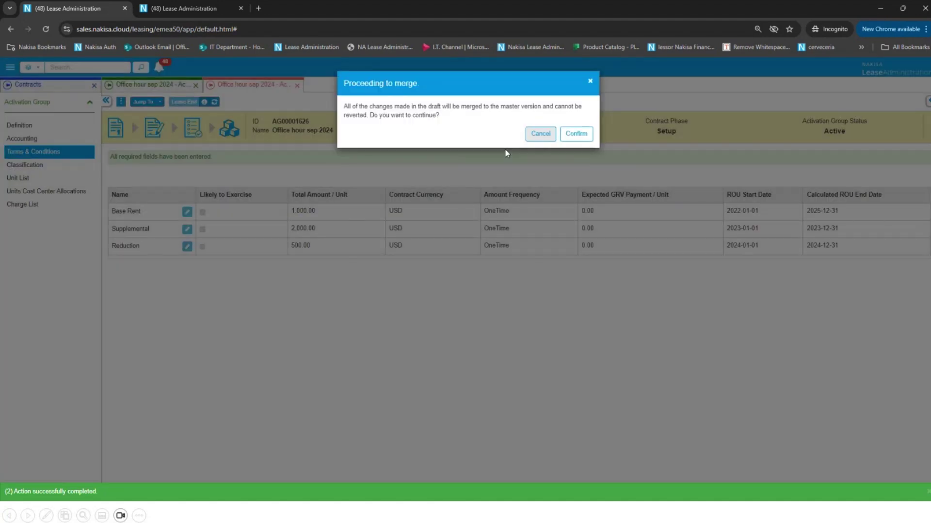
left_click(569, 134)
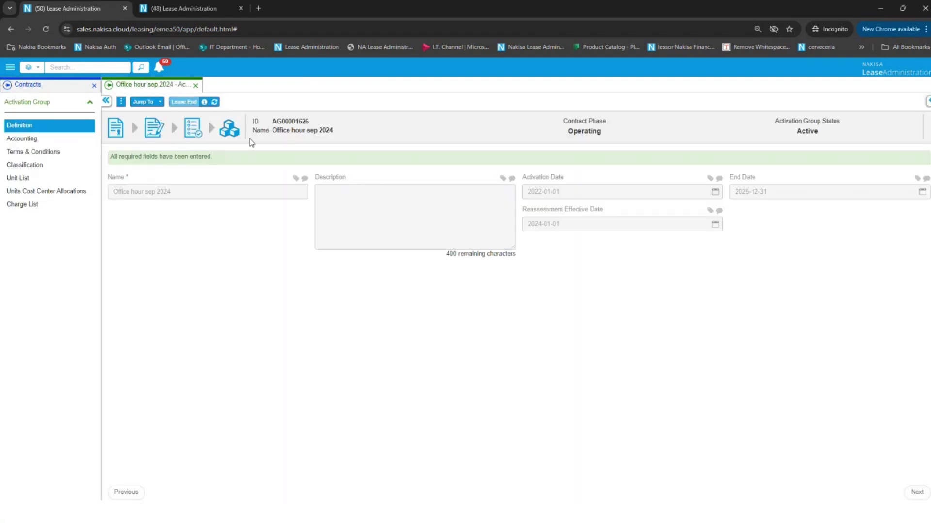
left_click(56, 179)
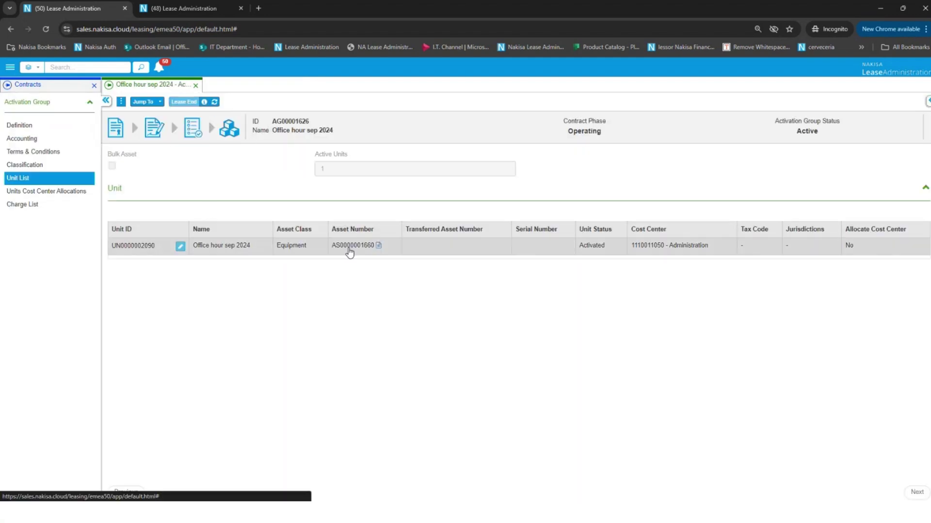
left_click(378, 246)
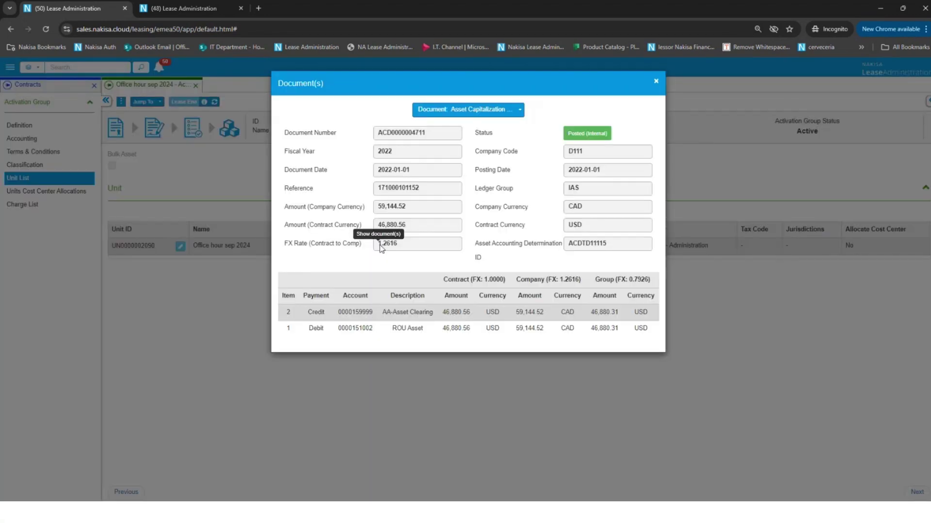
left_click(485, 108)
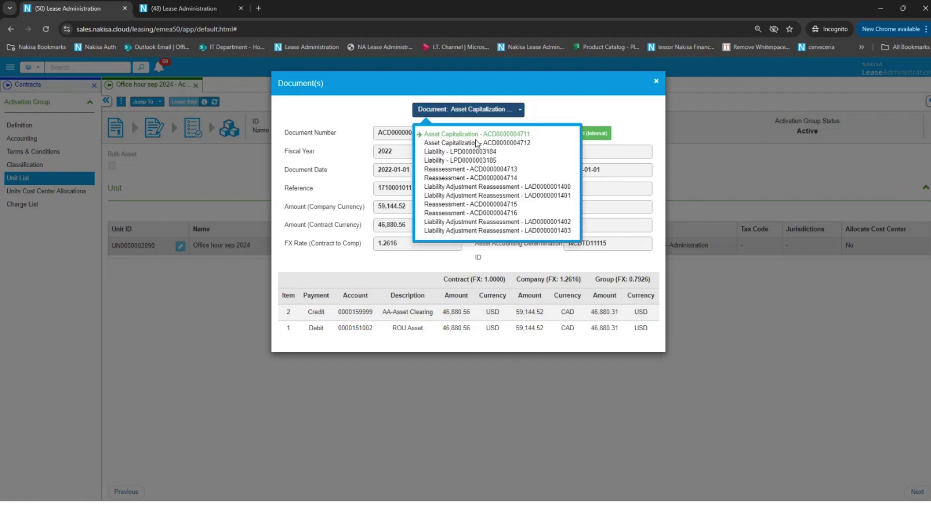
left_click(452, 205)
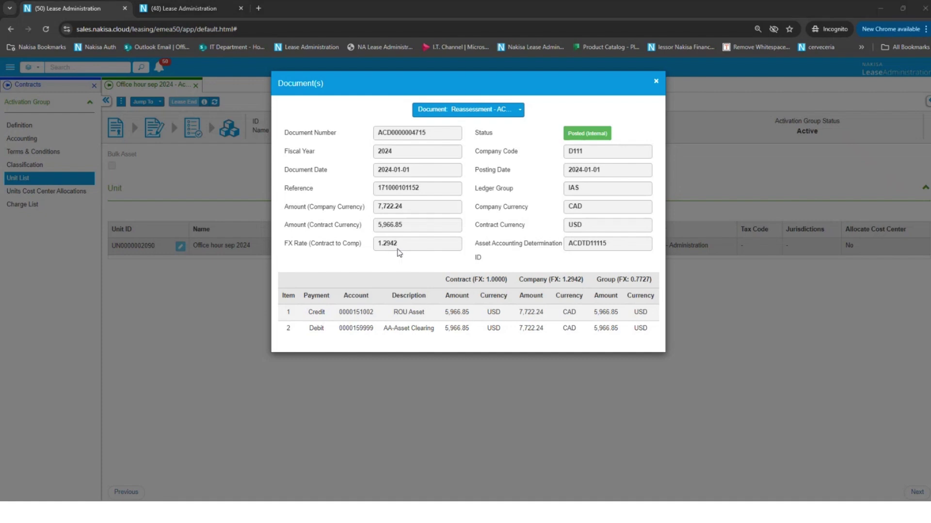
key("alt+Tab")
left_click(618, 276)
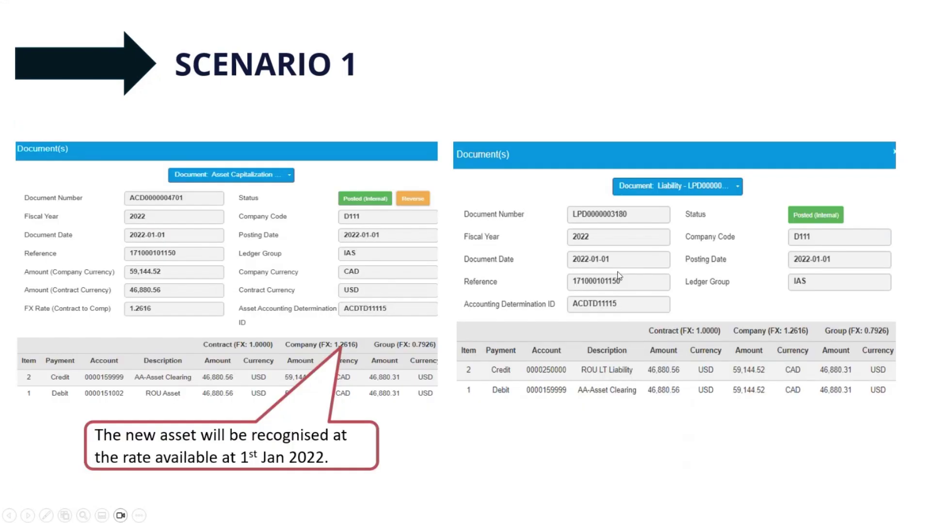
left_click(619, 275)
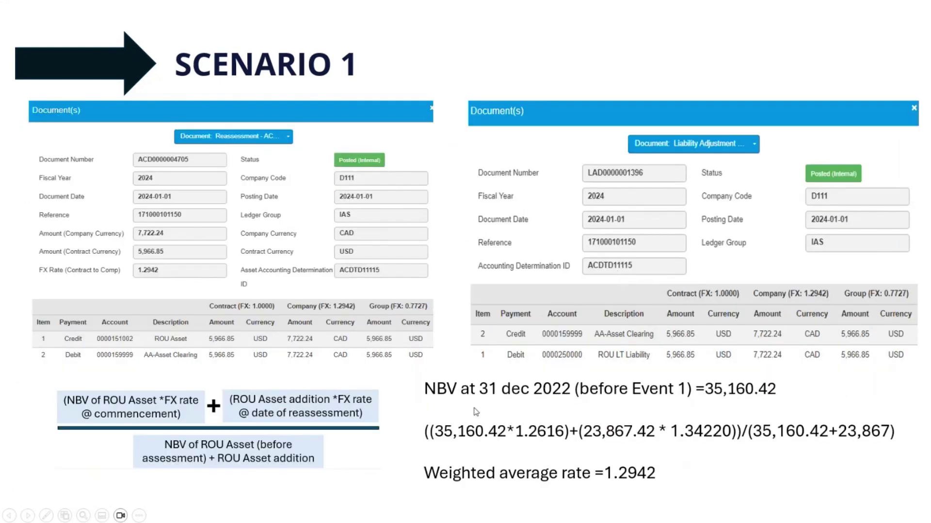
left_click(672, 488)
key("Left")
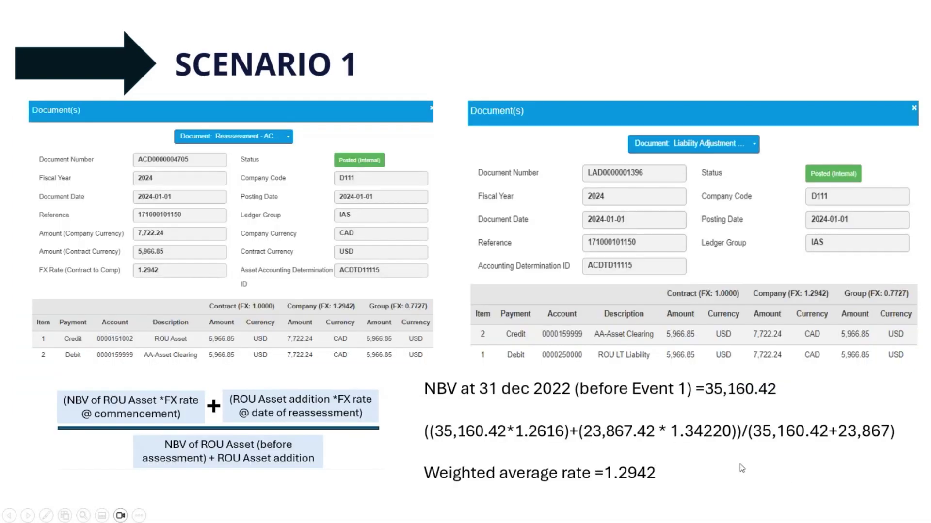
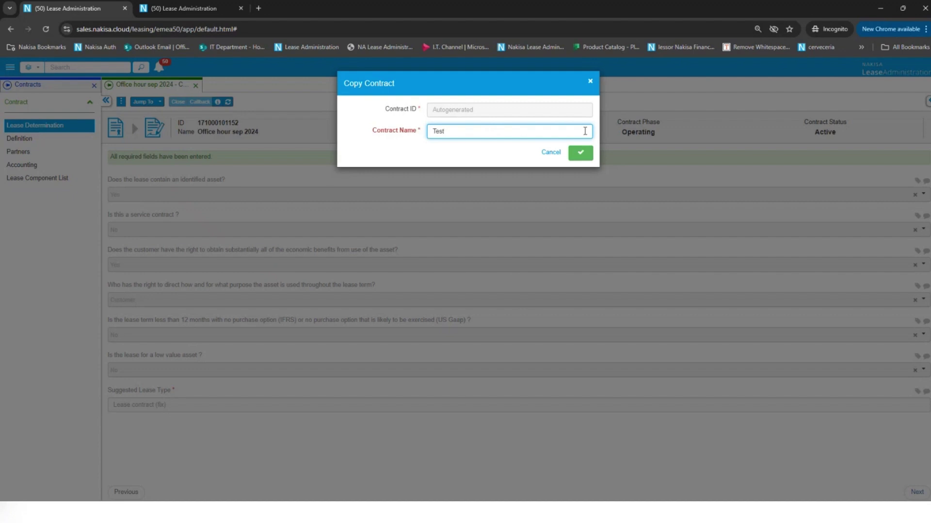
- Copy the Office hour sep 2024 contract as Test, including its lease component, and delete the Supplemental term from the copied component
left_click(579, 153)
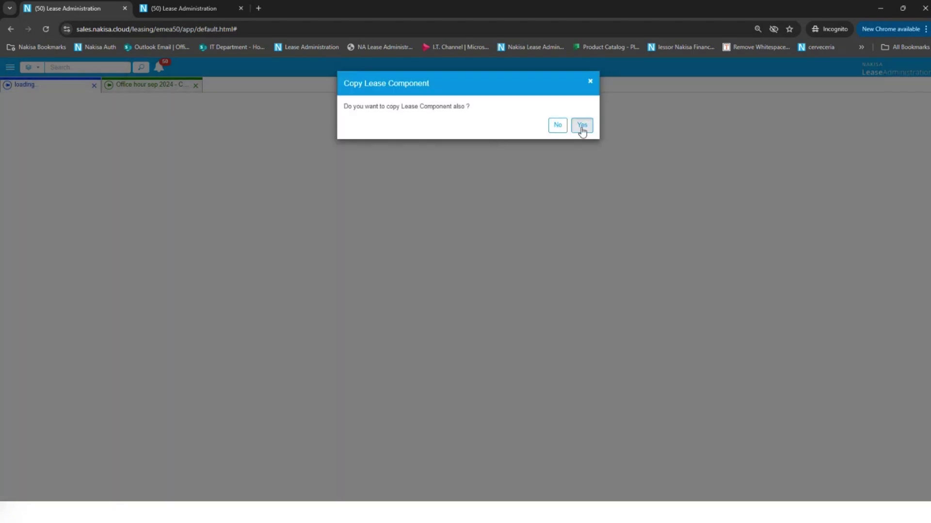
left_click(581, 127)
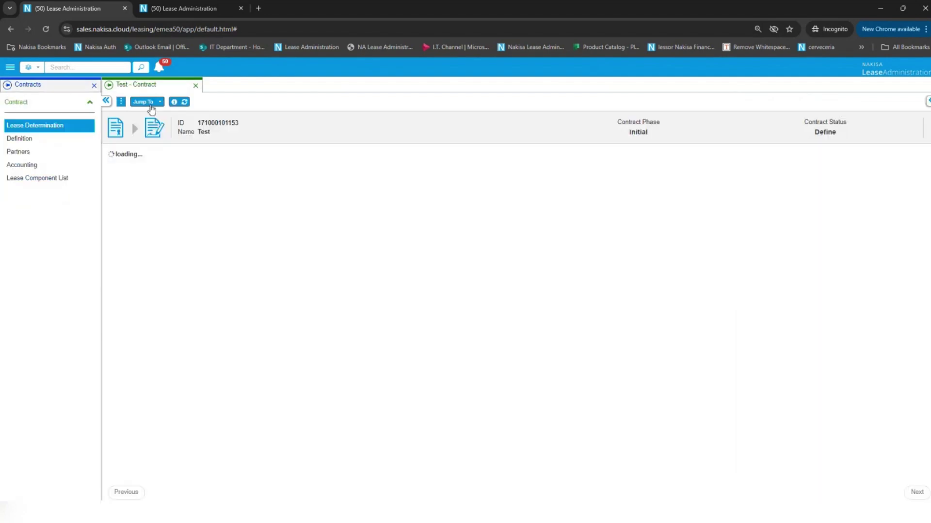
left_click(138, 102)
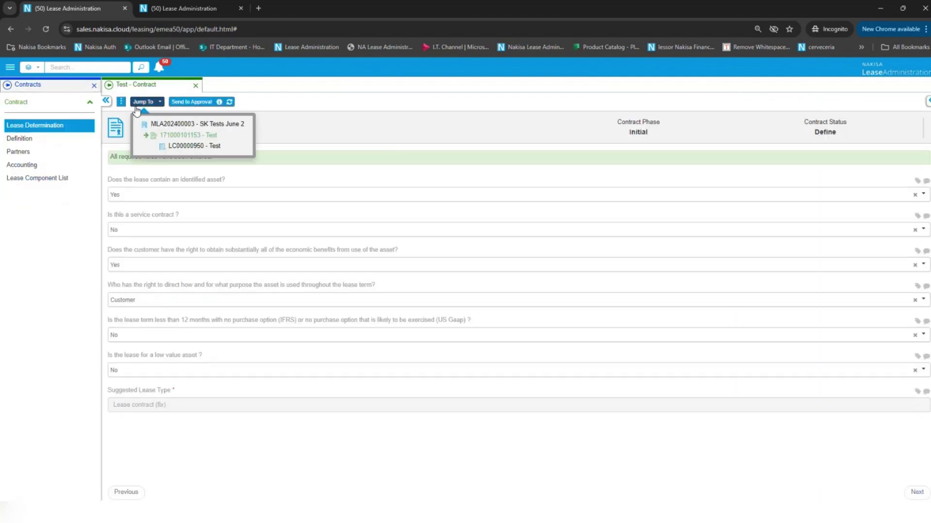
left_click(169, 147)
left_click(10, 140)
left_click(167, 225)
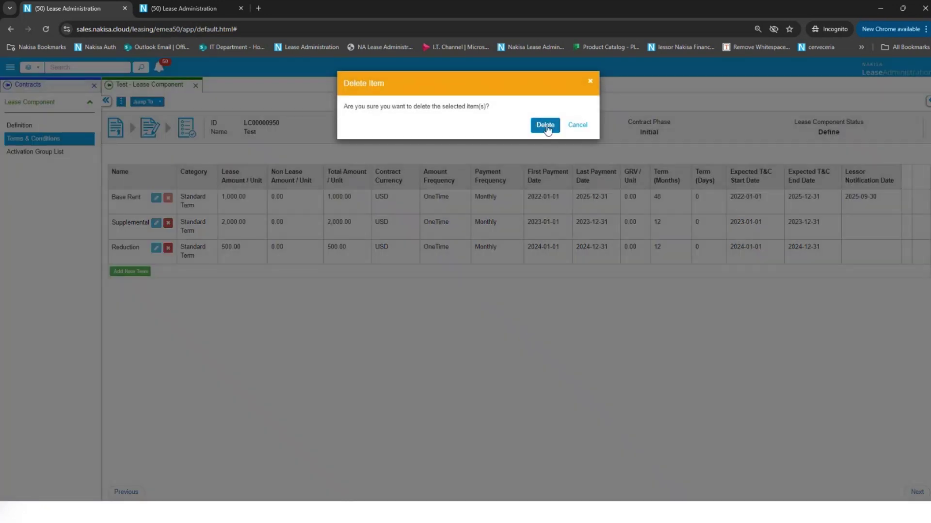
left_click(545, 125)
- Return from the lease component to the Test contract and send it to approval
left_click(145, 103)
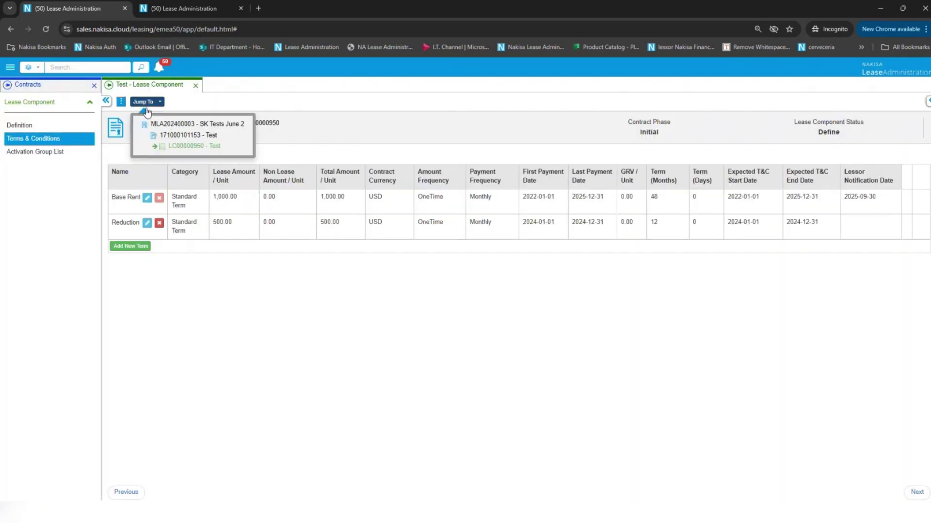
left_click(170, 138)
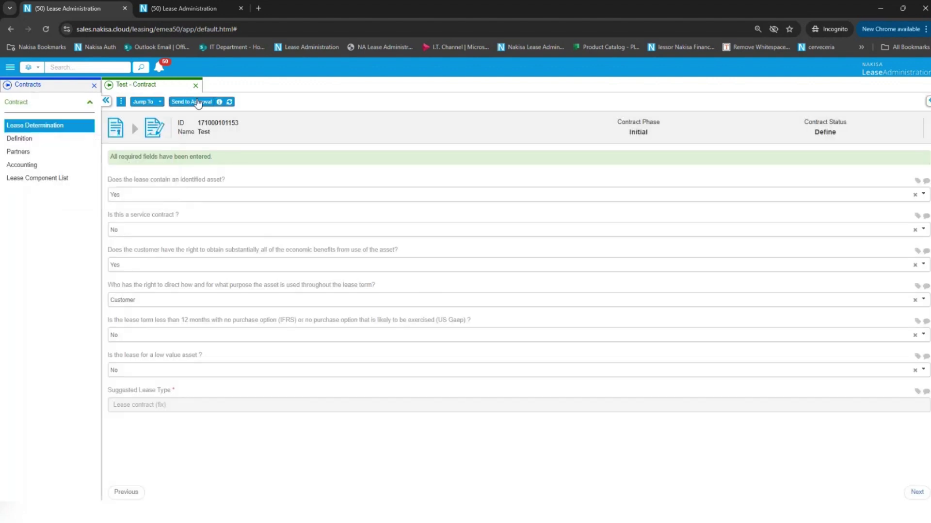
left_click(192, 102)
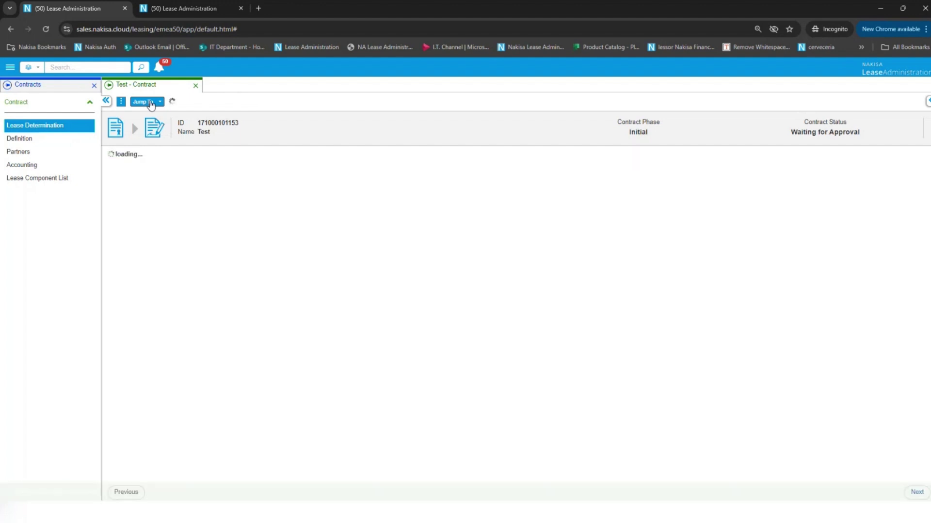
- Send the Test activation group to assessment and confirm its classification as Finance for IAS and Operating for GAAP
left_click(150, 102)
left_click(186, 157)
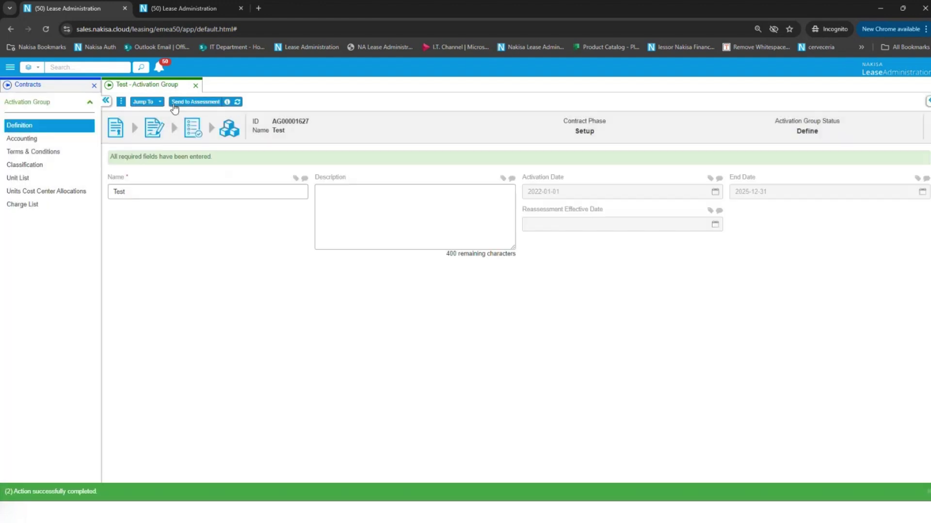
left_click(179, 103)
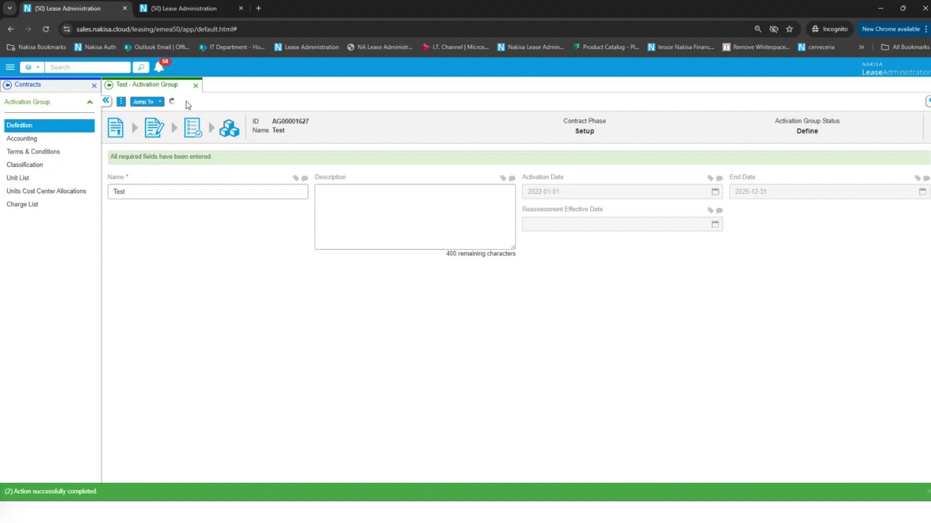
left_click(180, 103)
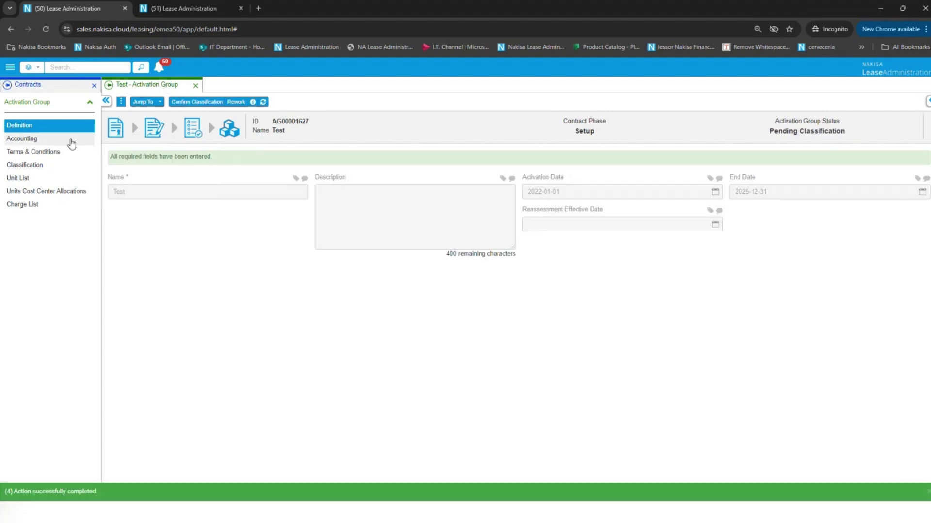
left_click(34, 165)
left_click(535, 250)
left_click(539, 276)
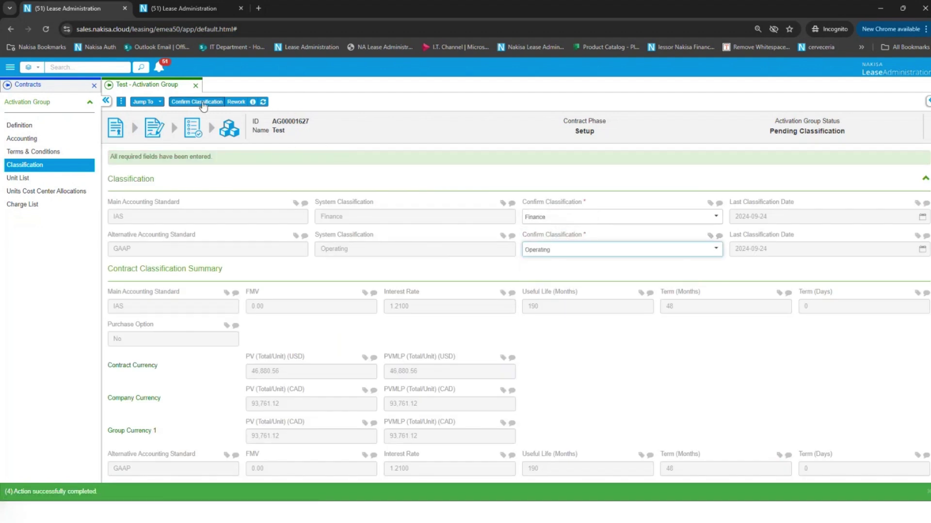
left_click(203, 104)
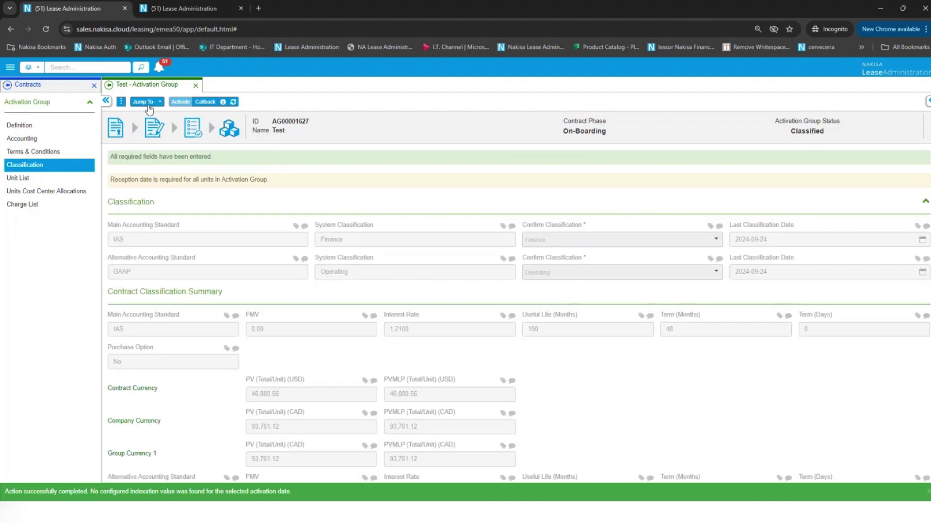
- Set the reception date of the Test activation group's units to 2024-09-01
left_click(121, 102)
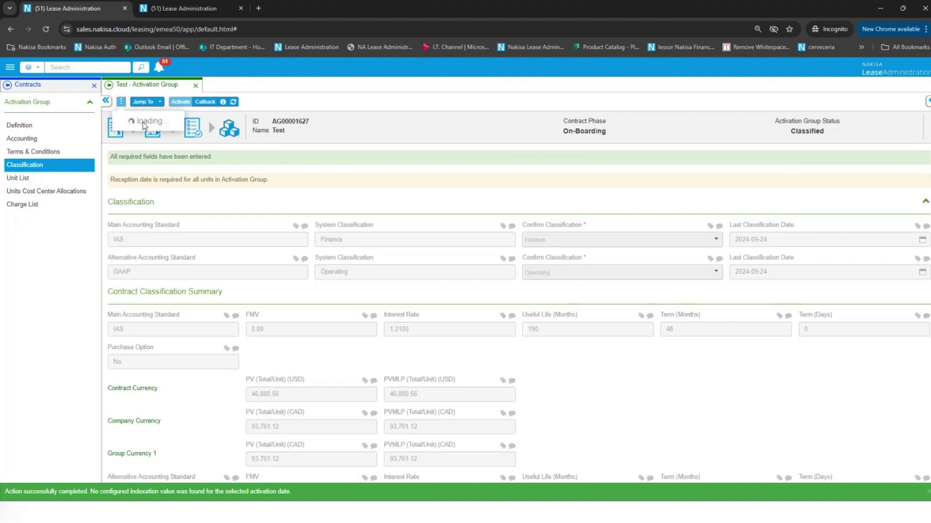
left_click(143, 125)
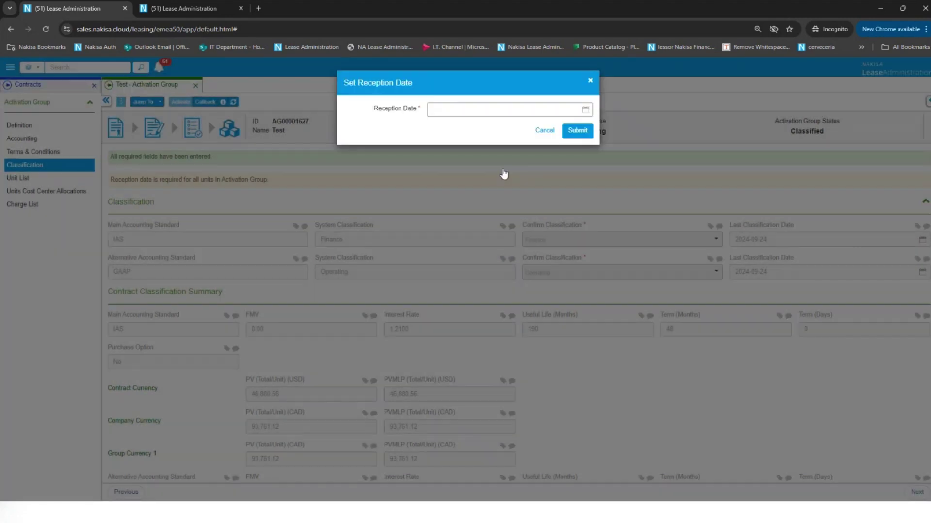
left_click(436, 152)
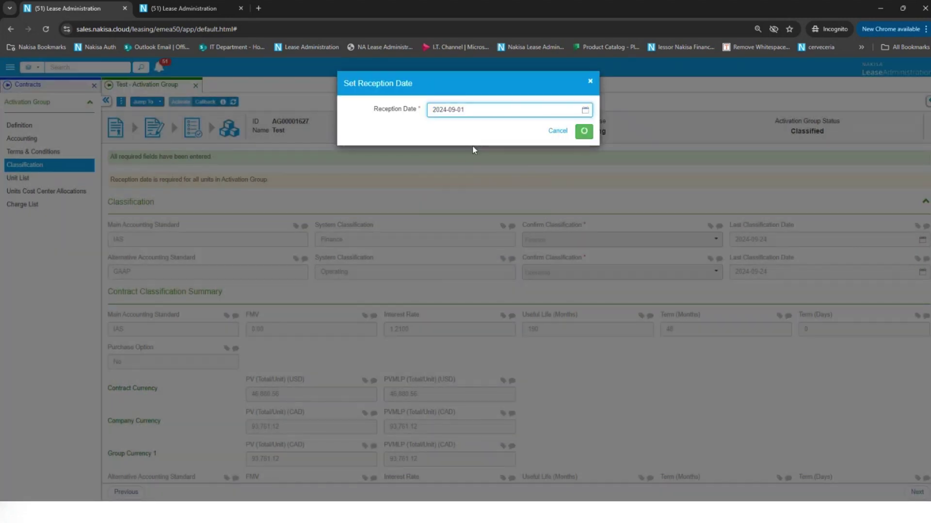
left_click(583, 131)
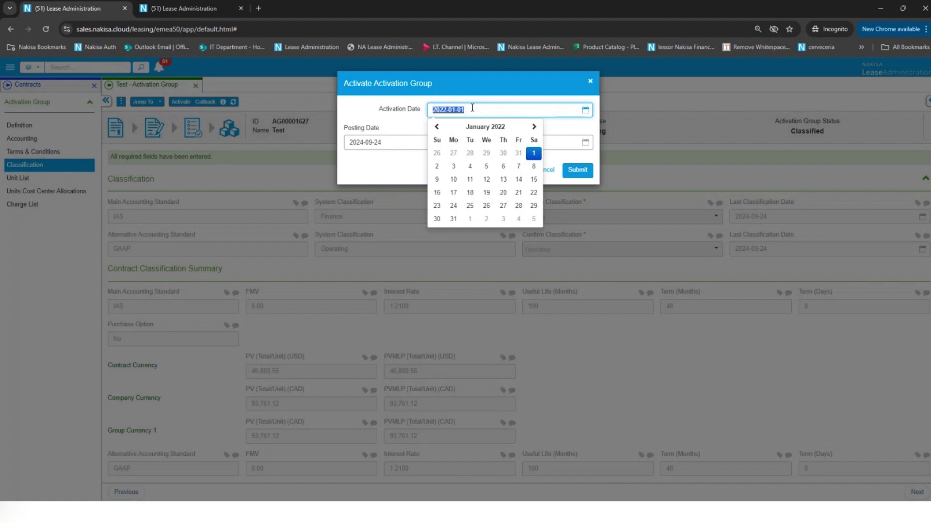
- Activate the Test activation group with activation, posting and document dates of 2022-01-01
key("Tab")
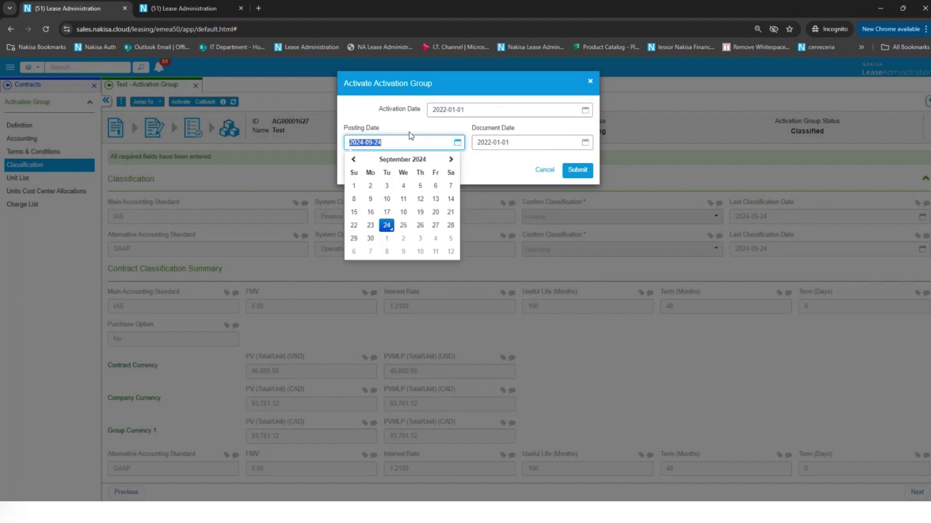
type("2022-01-01")
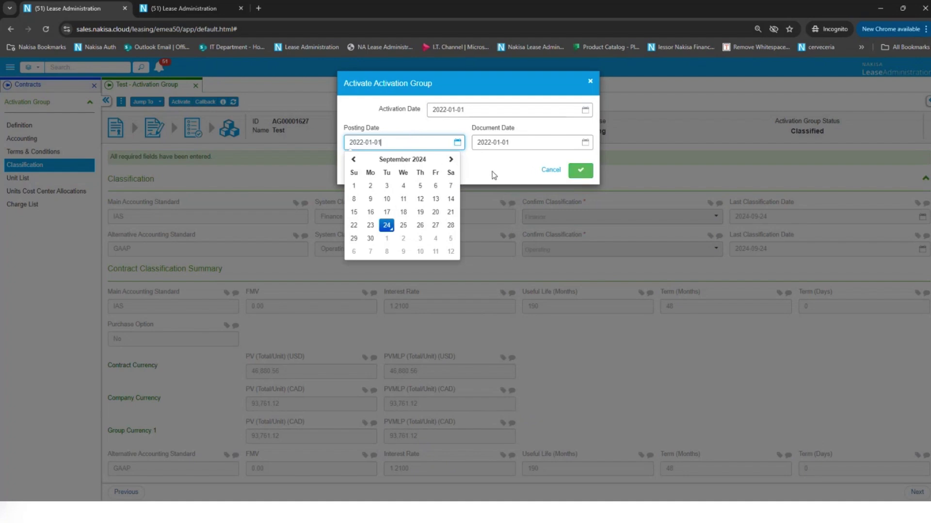
left_click(493, 175)
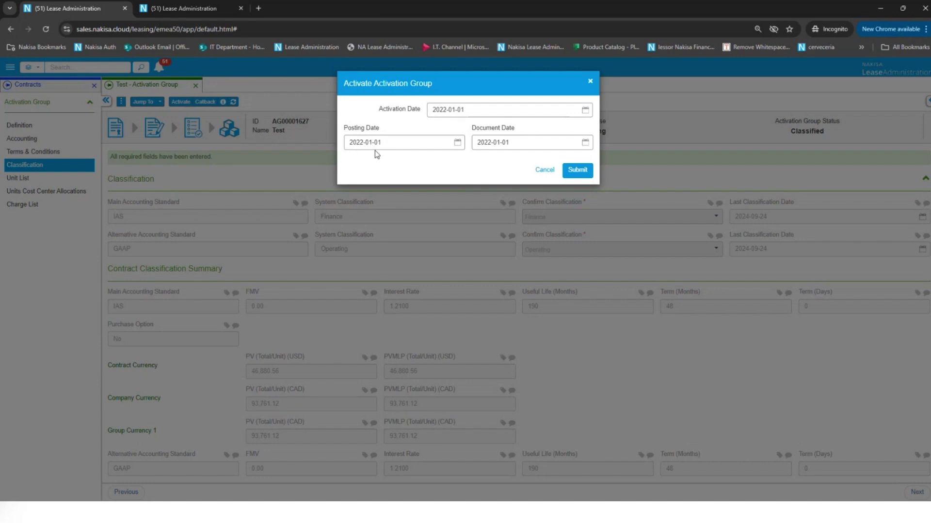
left_click(577, 171)
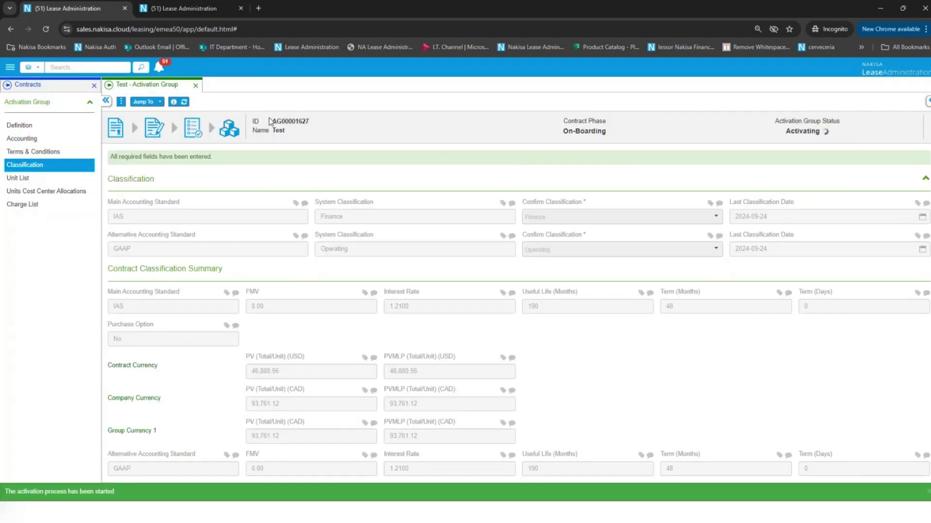
- Try to open the documents of the Test unit's asset and reload the page
left_click(18, 178)
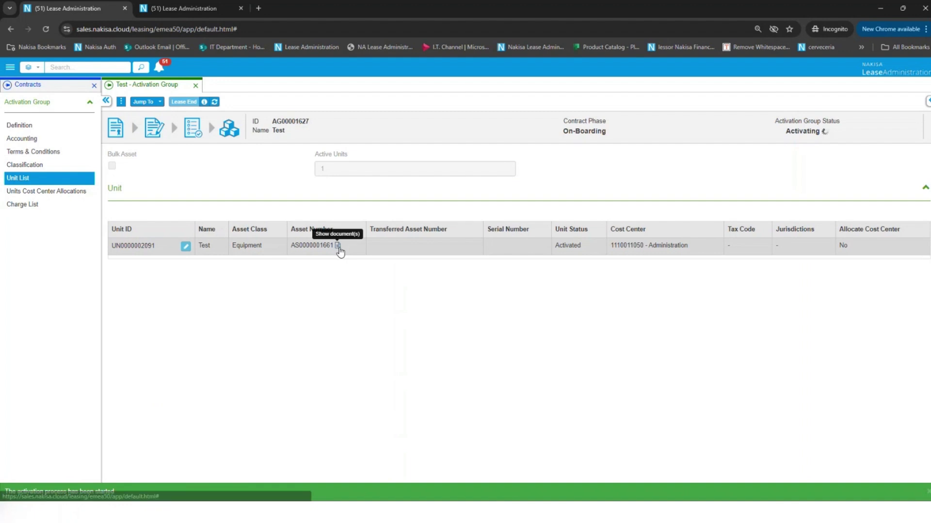
left_click(338, 246)
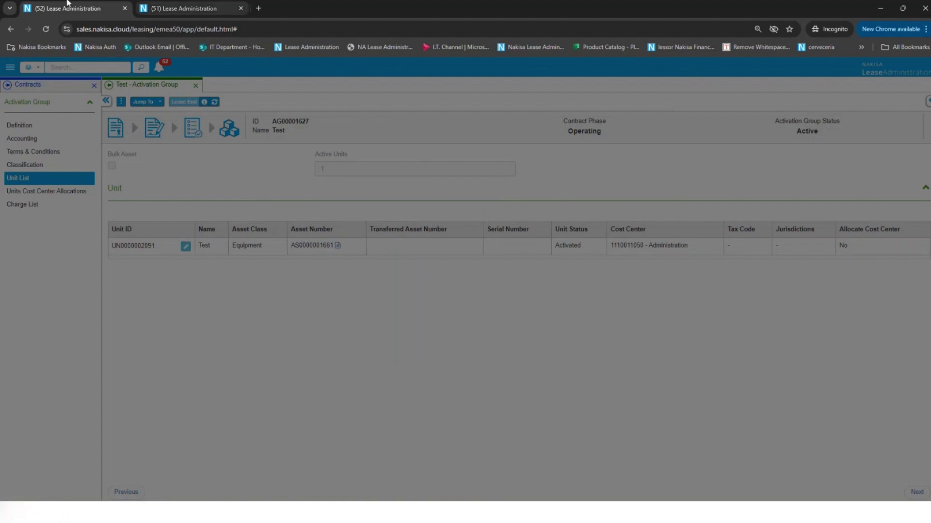
left_click(44, 30)
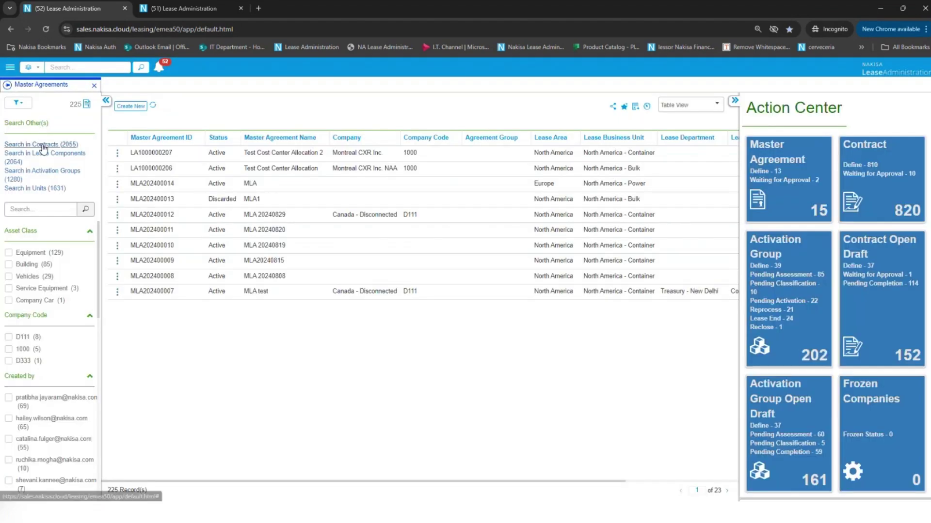
- Reopen the Test contract's activation group and examine the unit's Asset Capitalization document and its exchange rate
left_click(42, 145)
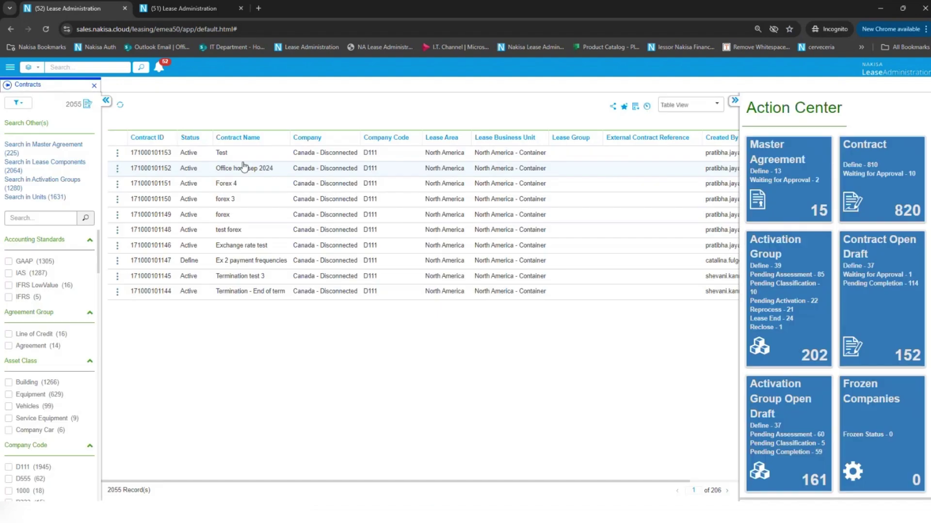
left_click(229, 153)
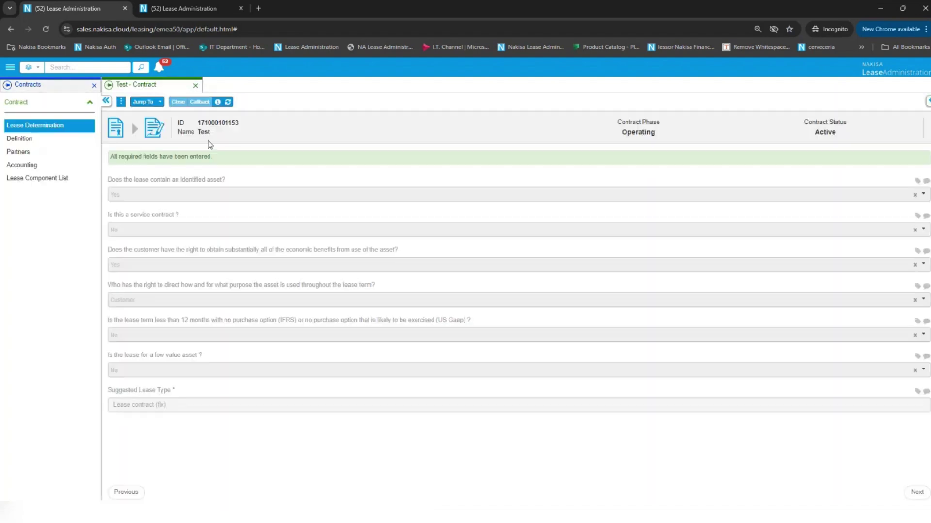
left_click(145, 102)
left_click(184, 155)
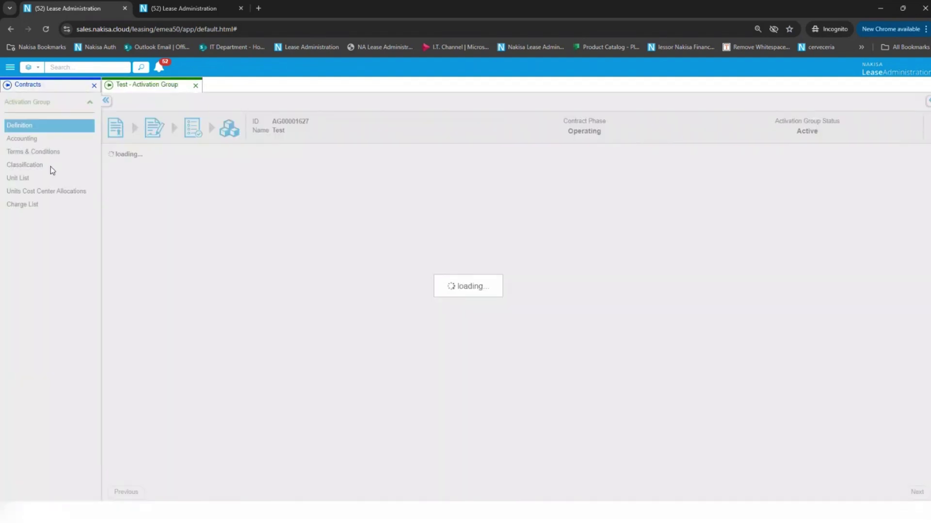
left_click(29, 179)
left_click(338, 246)
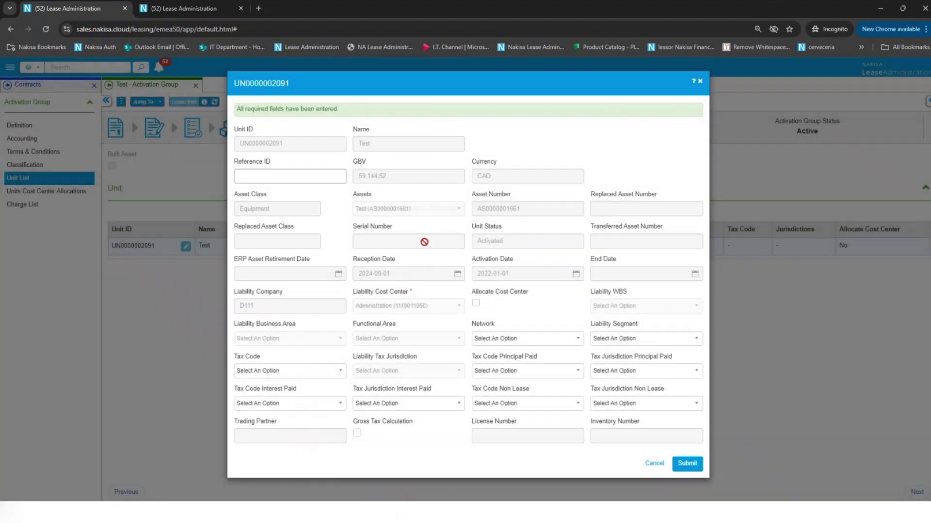
left_click(654, 464)
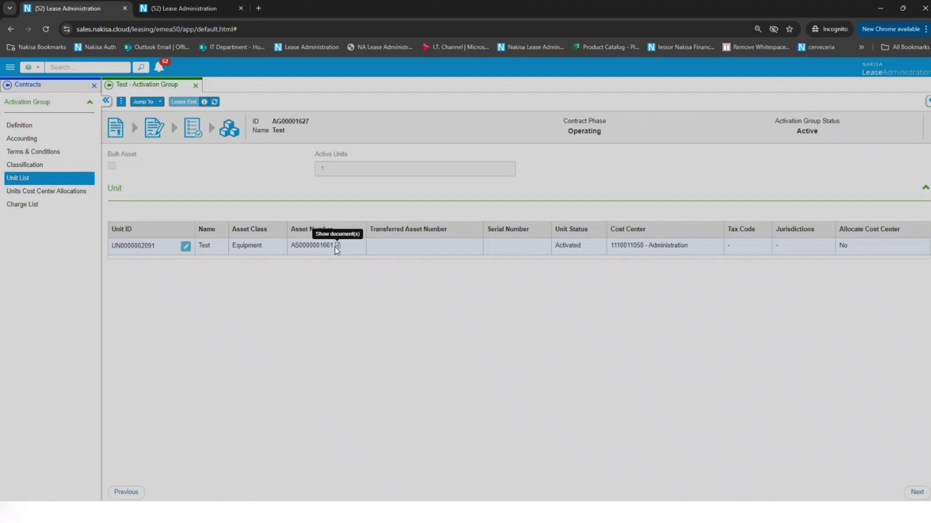
left_click(338, 245)
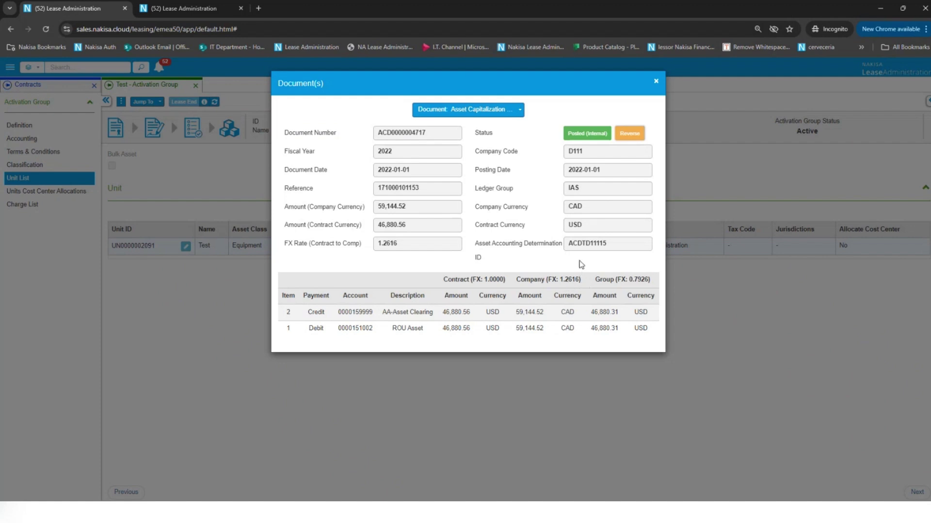
left_click(656, 85)
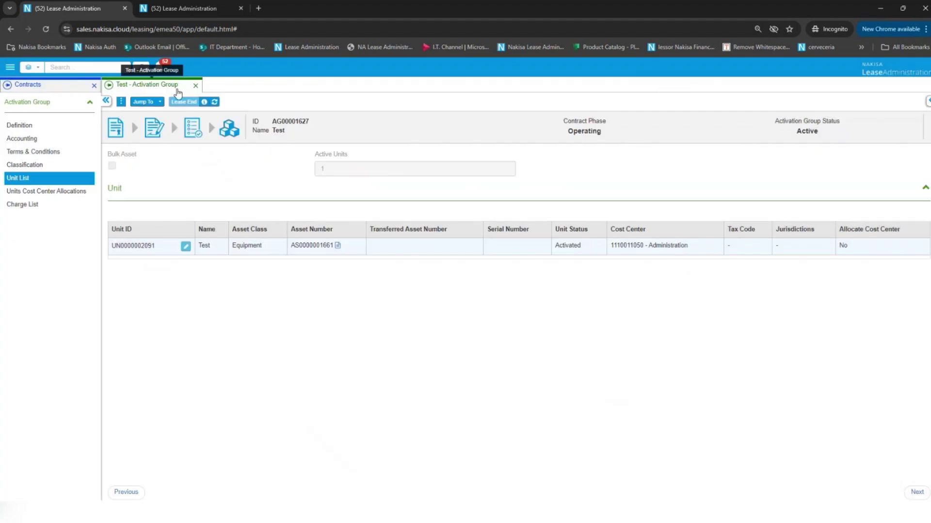
- Go to the Test contract, return to its activation group, and start a reassessment of that group
left_click(148, 102)
left_click(187, 135)
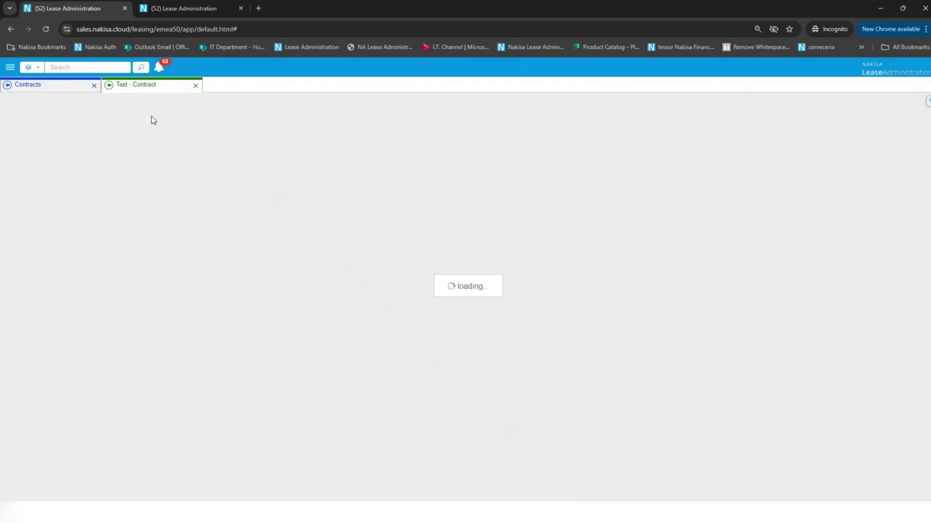
left_click(144, 102)
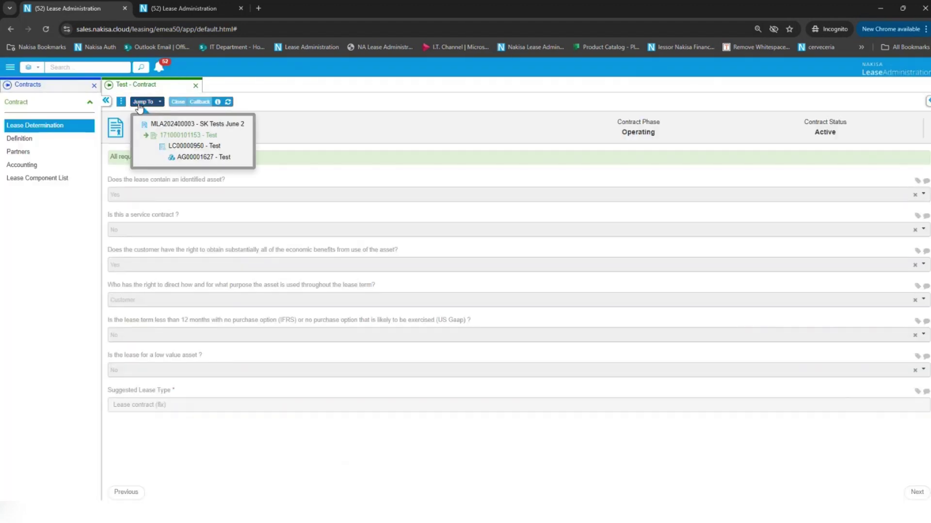
left_click(184, 156)
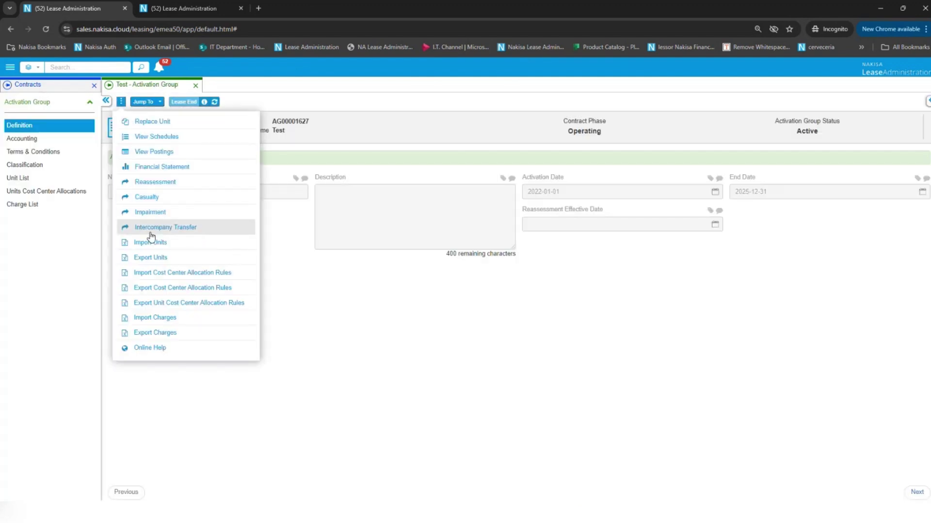
left_click(155, 182)
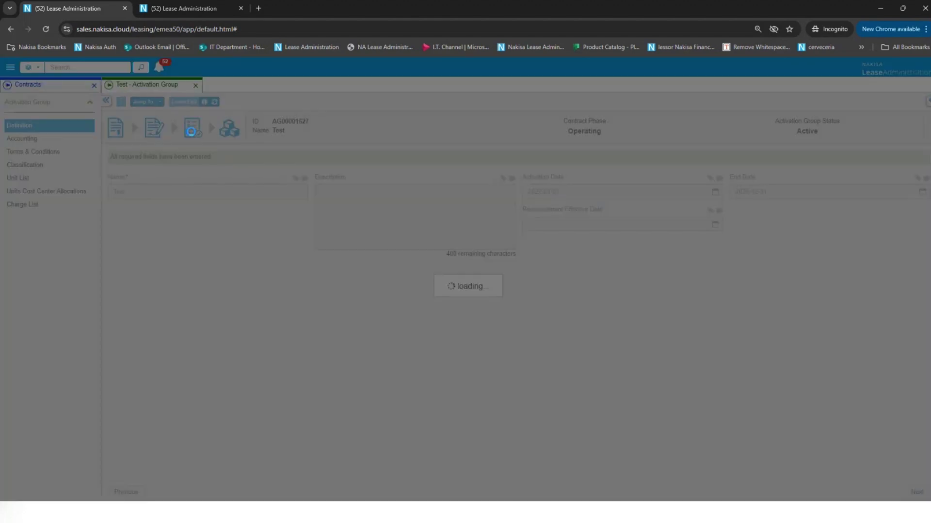
left_click(453, 111)
left_click(453, 147)
left_click(611, 389)
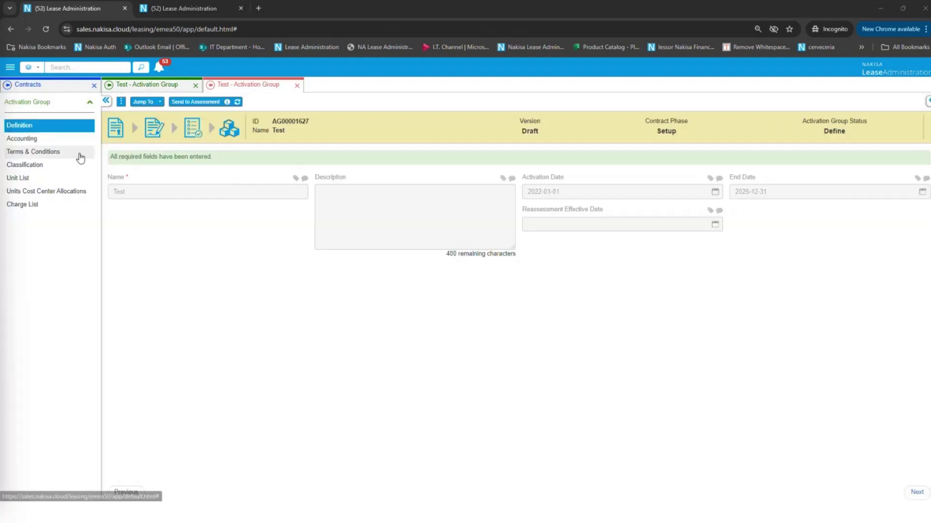
- Mark the Reduction term as likely to exercise and send the draft to assessment with effective, posting and document dates of 2024-01-01
left_click(81, 159)
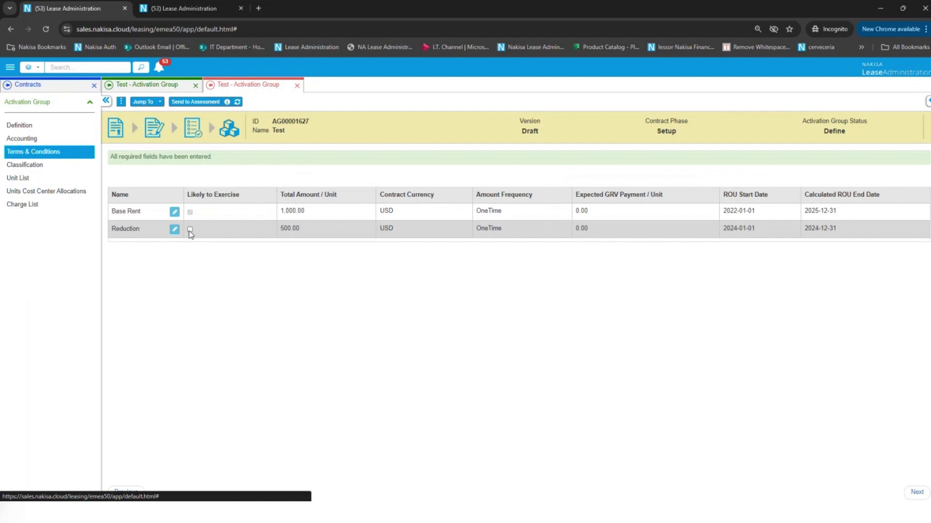
left_click(190, 229)
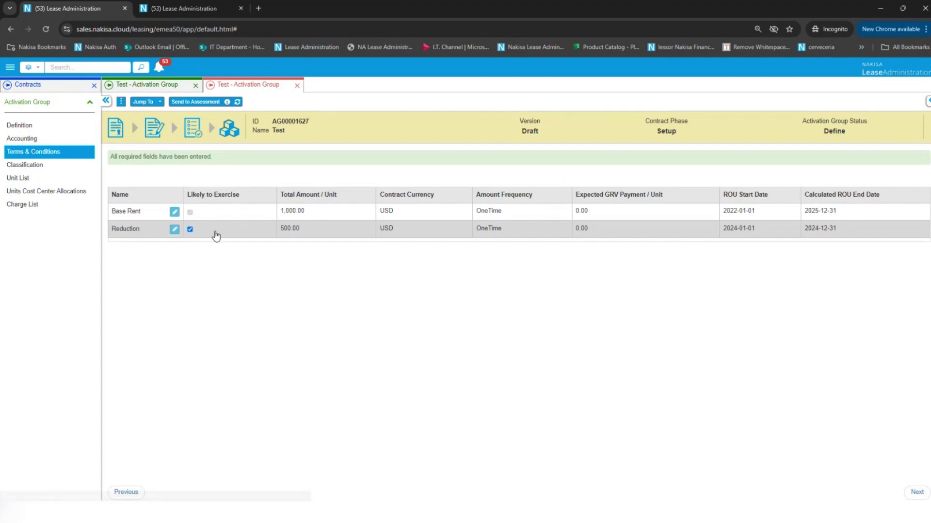
left_click(208, 103)
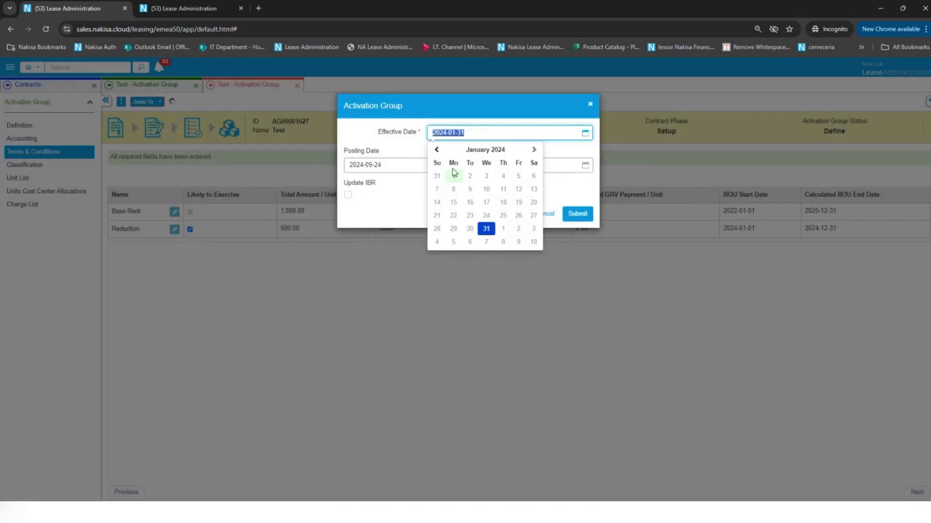
left_click(453, 177)
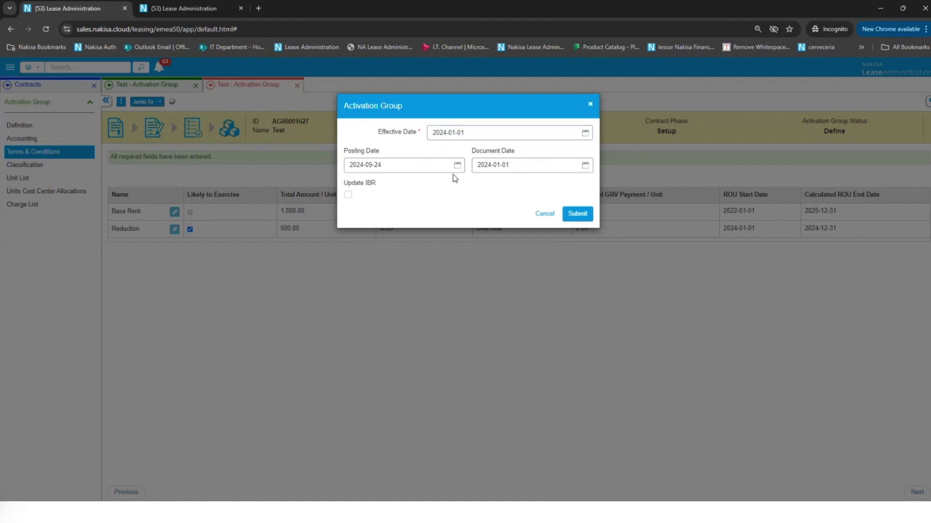
left_click(482, 136)
key("ctrl+c")
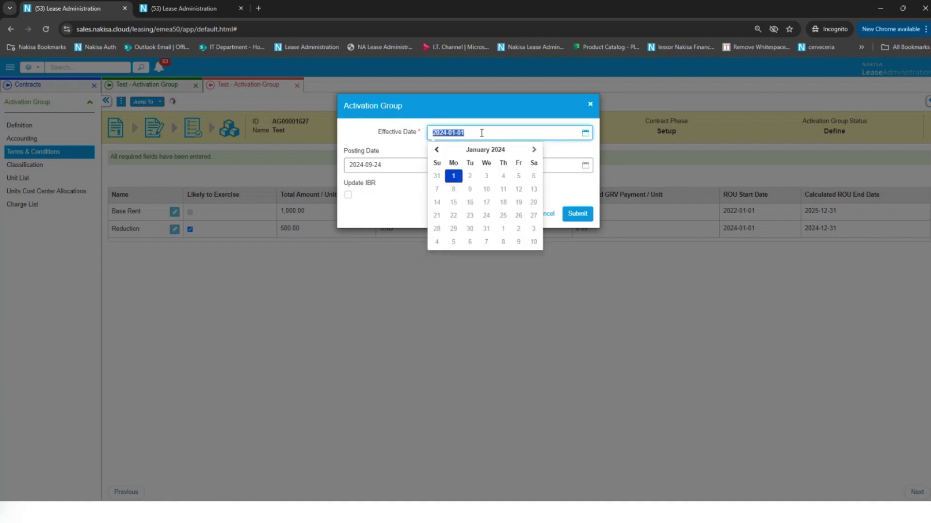
left_click(410, 165)
key("ctrl+v")
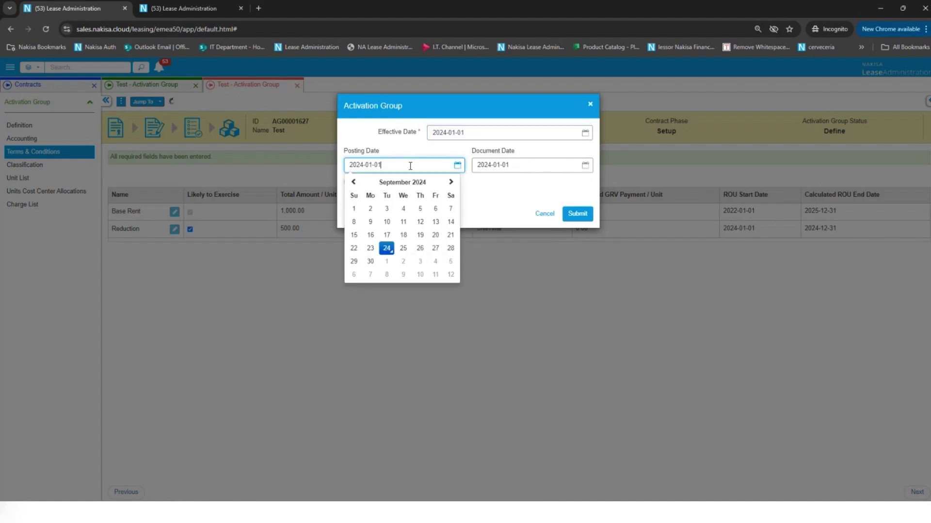
left_click(483, 204)
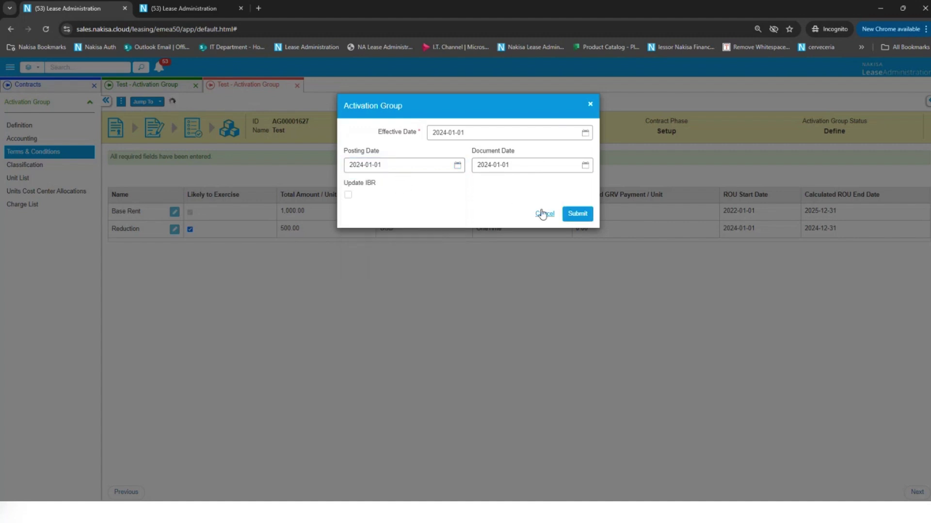
left_click(571, 215)
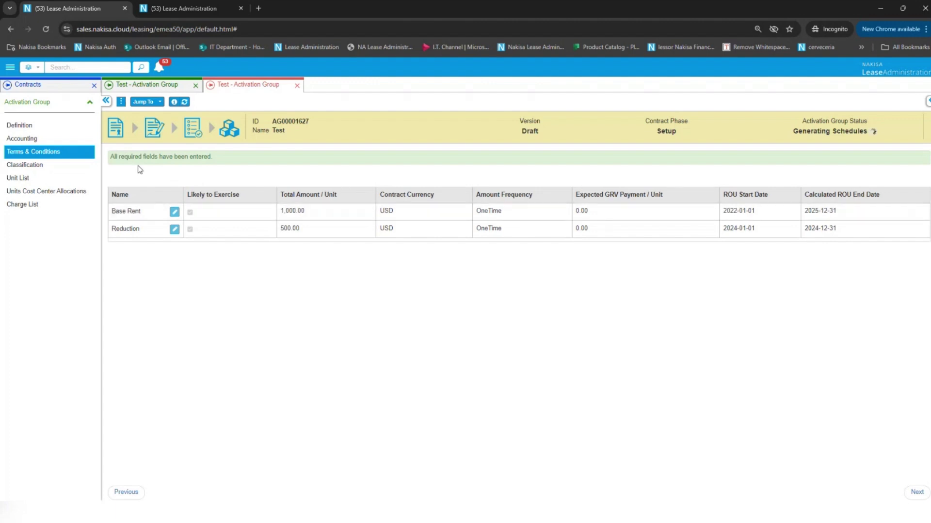
- Confirm the draft activation group's classification and finalize its reassessment into the operating version
left_click(185, 103)
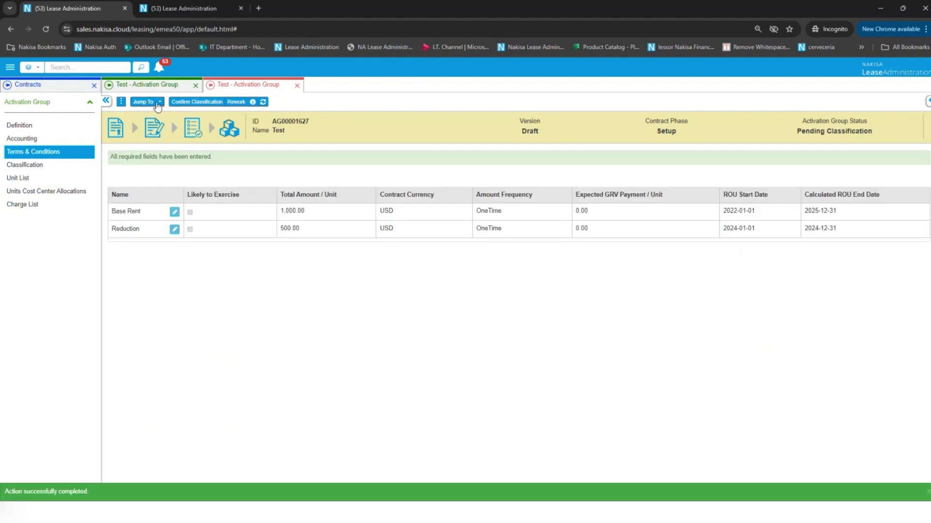
left_click(172, 102)
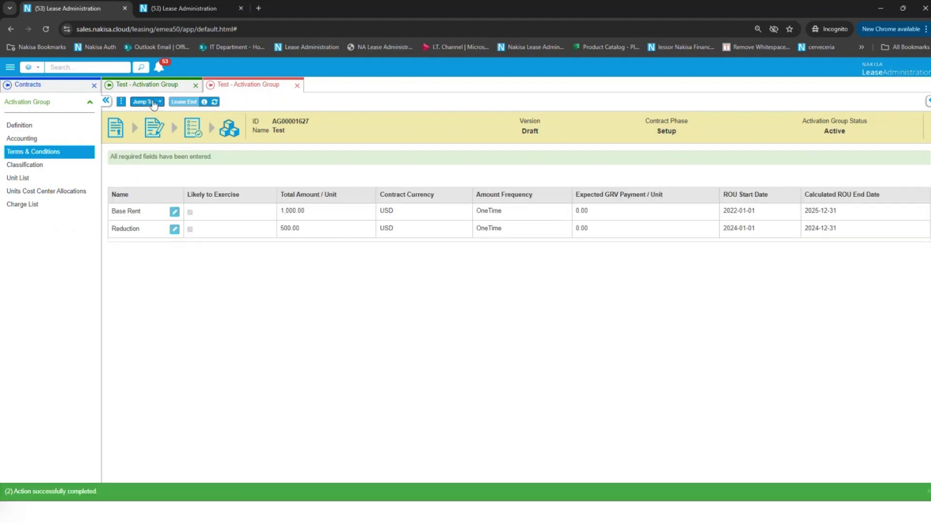
left_click(153, 103)
left_click(121, 101)
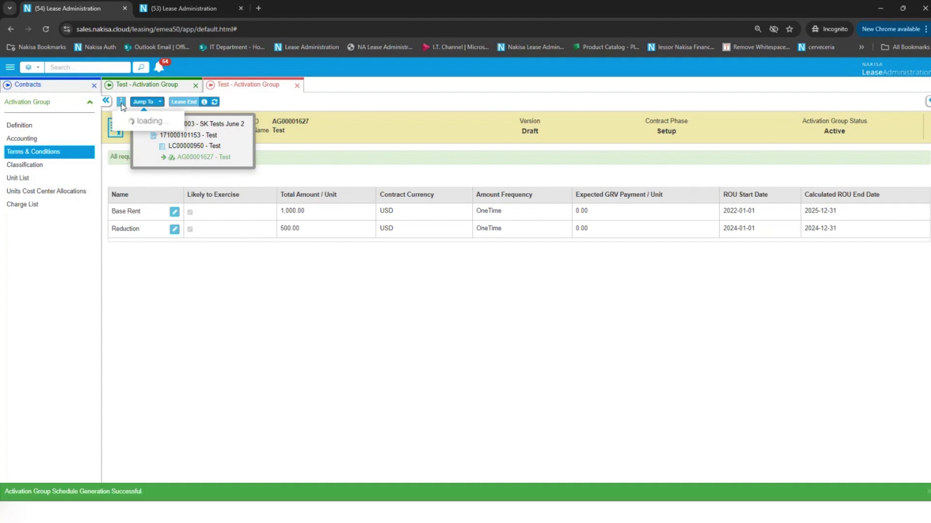
left_click(150, 182)
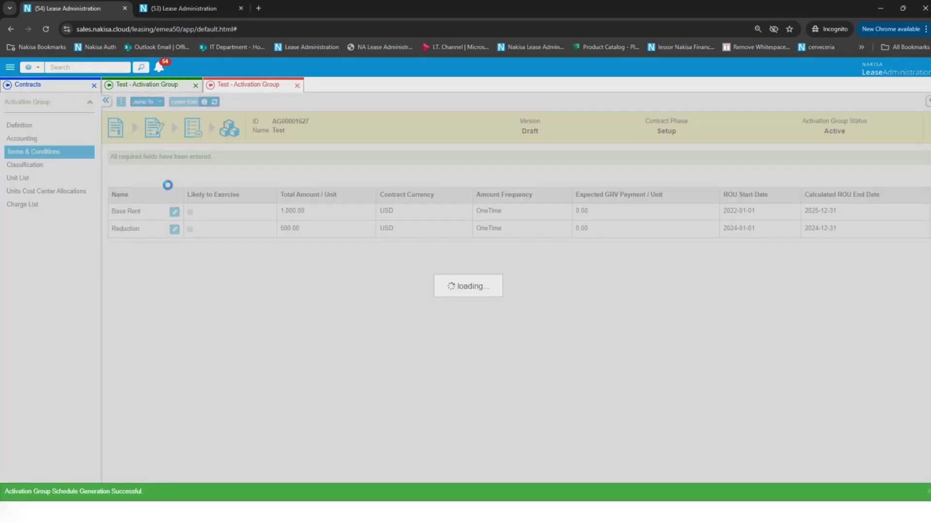
left_click(576, 134)
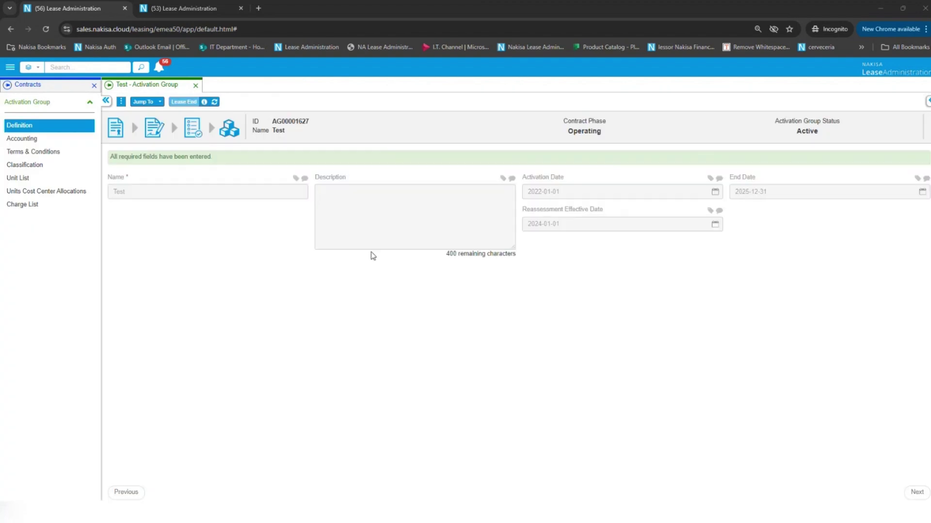
- Open the asset documents of the Test unit and examine the exchange rate in the first Reassessment document
left_click(25, 179)
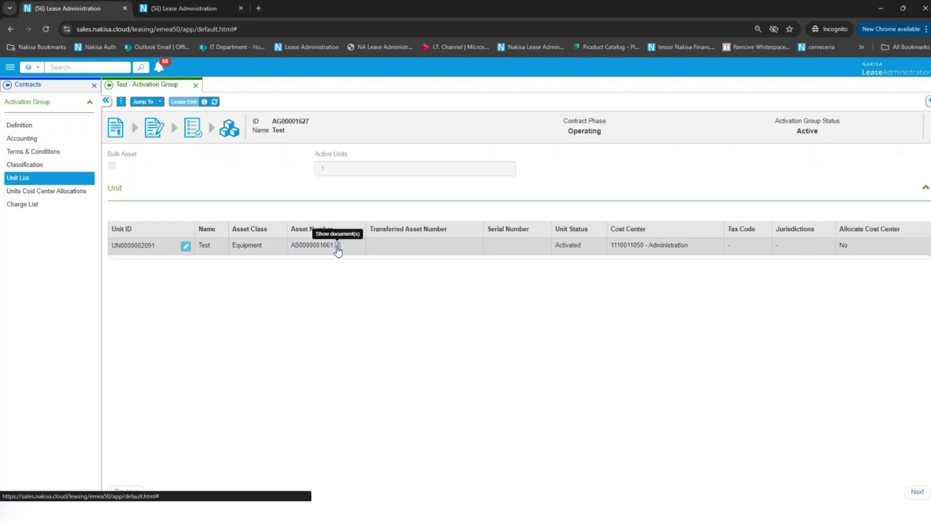
left_click(338, 246)
left_click(467, 110)
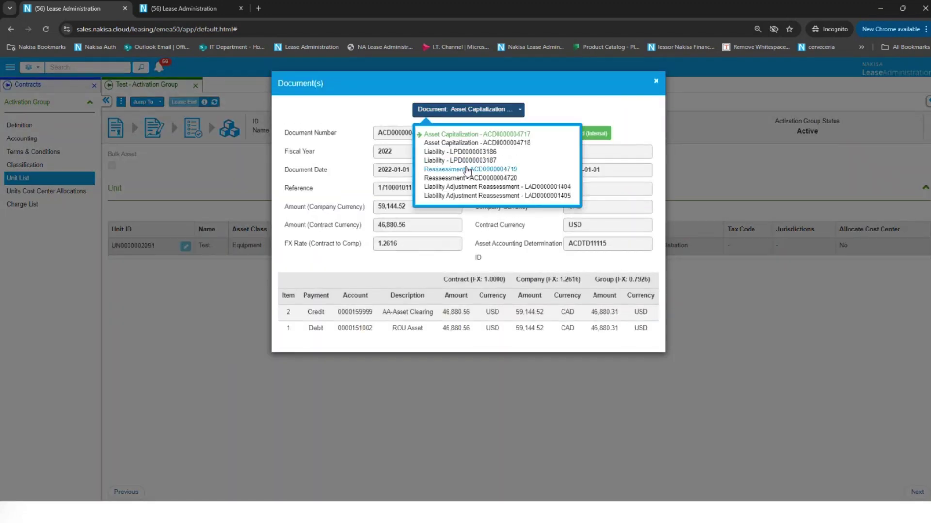
left_click(466, 170)
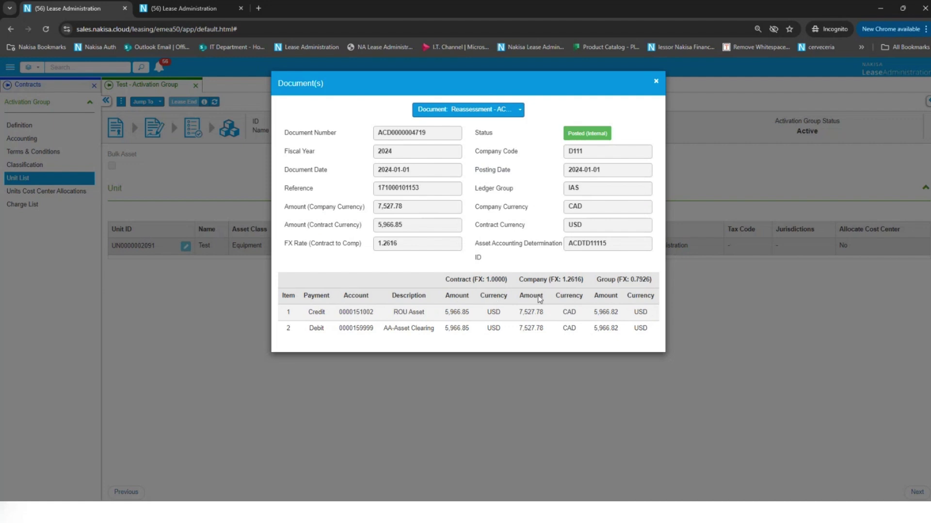